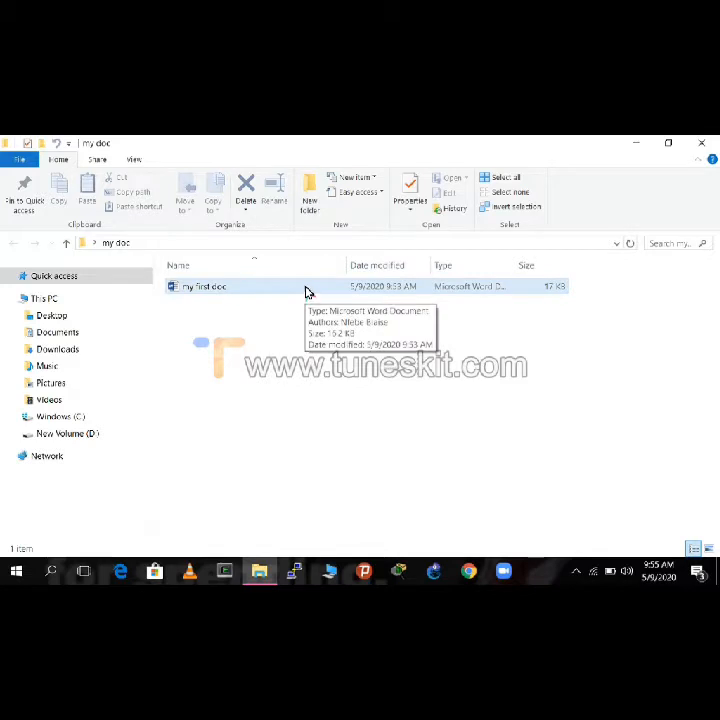
# Step: Open the Word document "my first doc" from the my doc folder and dismiss the activation wizard
pyautogui.click(306, 290)
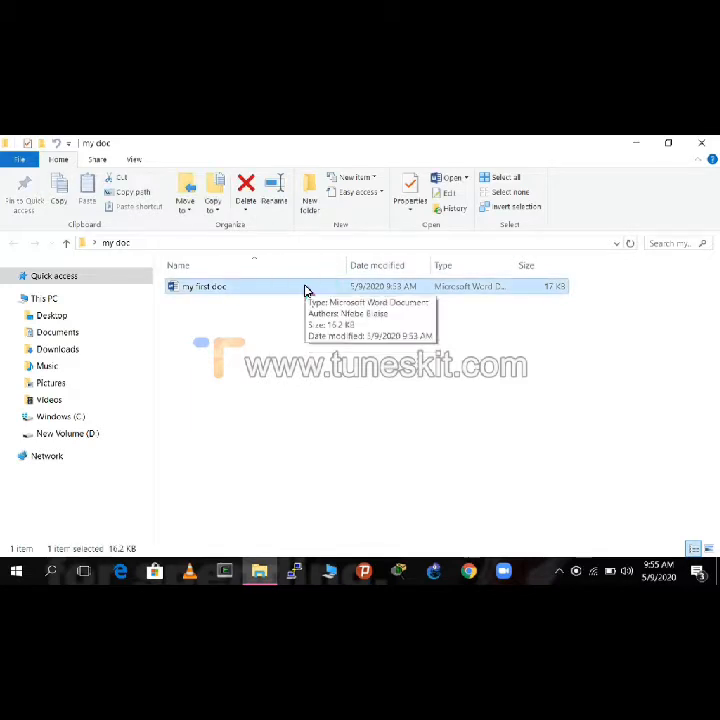
pyautogui.doubleClick(306, 290)
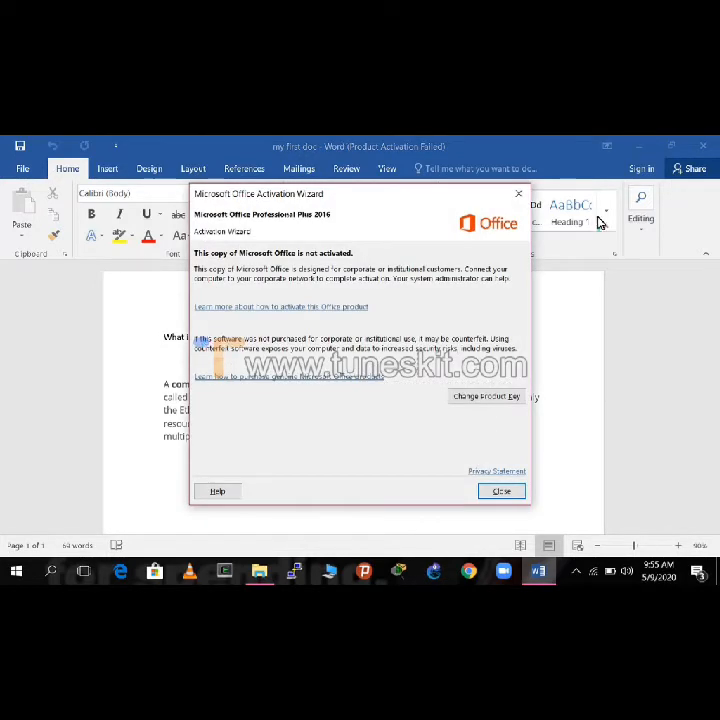
pyautogui.click(519, 200)
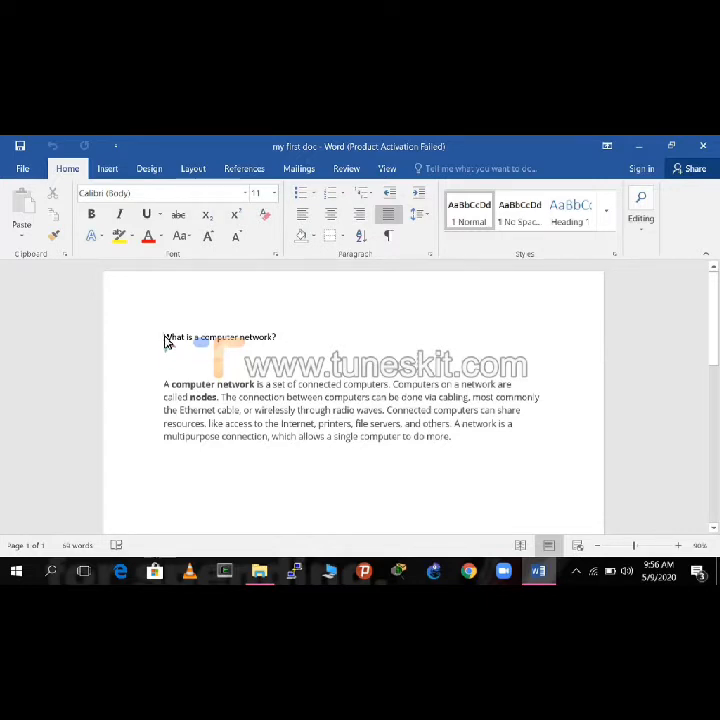
# Step: Try centre, left and right alignment on the heading "What is a computer network?", ending with justified alignment
pyautogui.moveTo(166, 341); pyautogui.dragTo(288, 343)
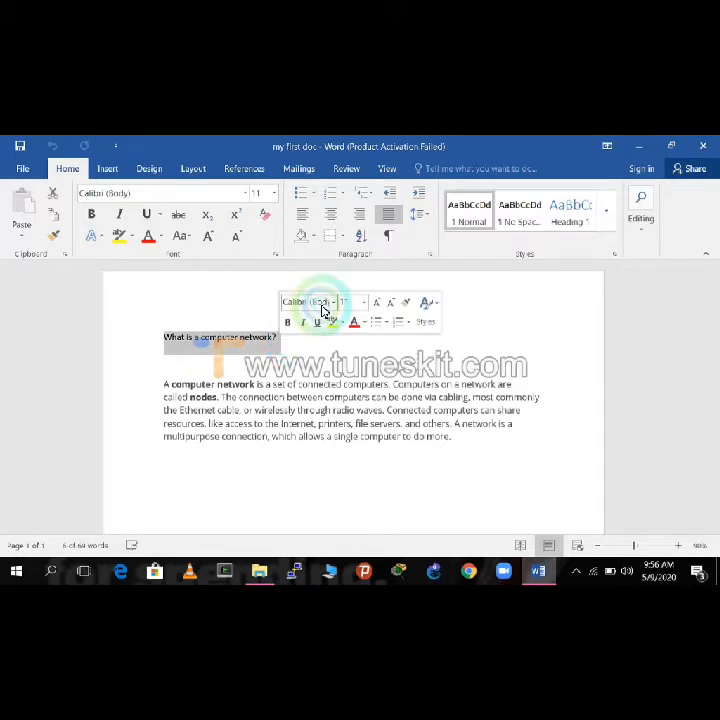
pyautogui.click(330, 216)
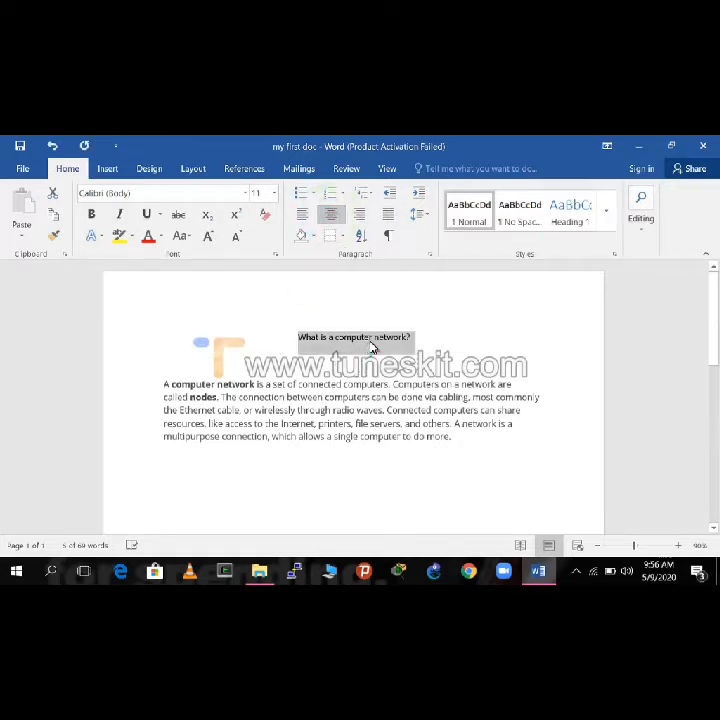
pyautogui.click(303, 221)
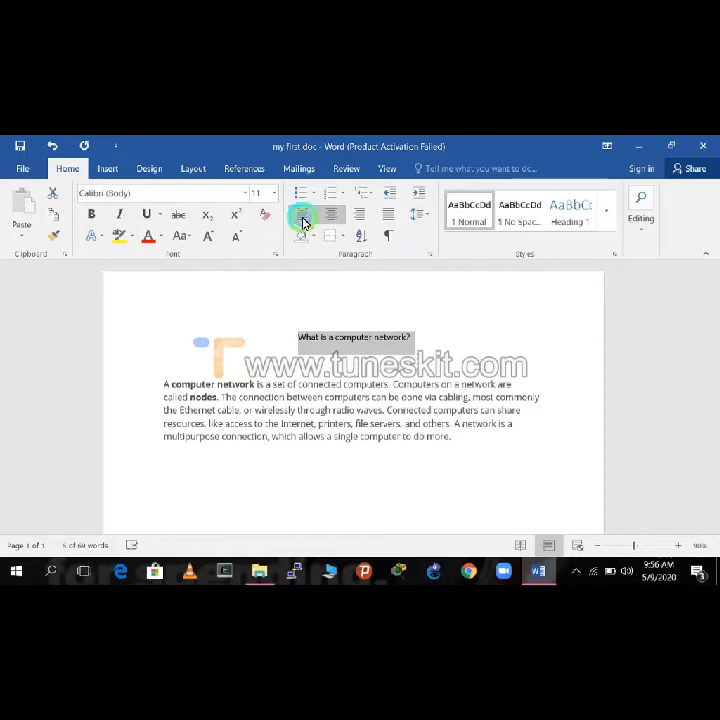
pyautogui.click(364, 220)
pyautogui.click(386, 219)
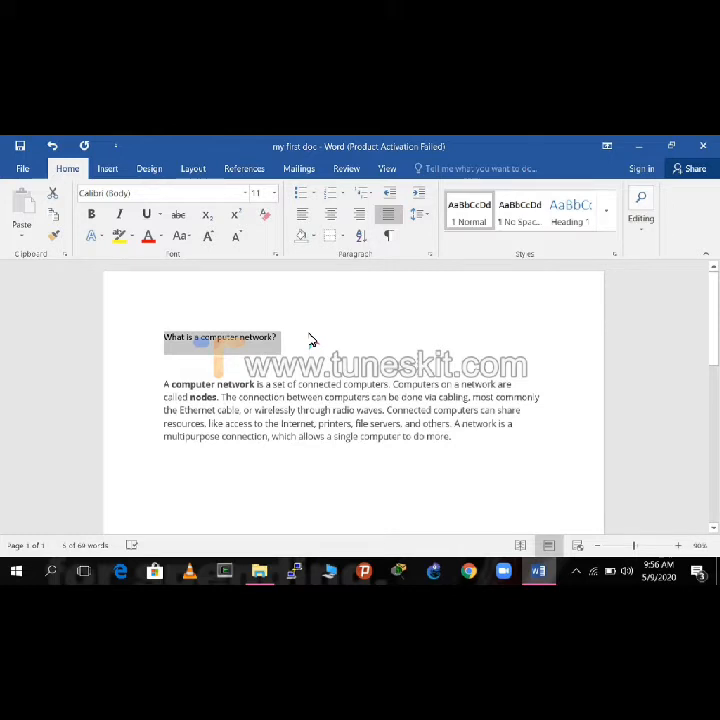
# Step: Apply 1.5 line spacing to the selected heading
pyautogui.click(426, 220)
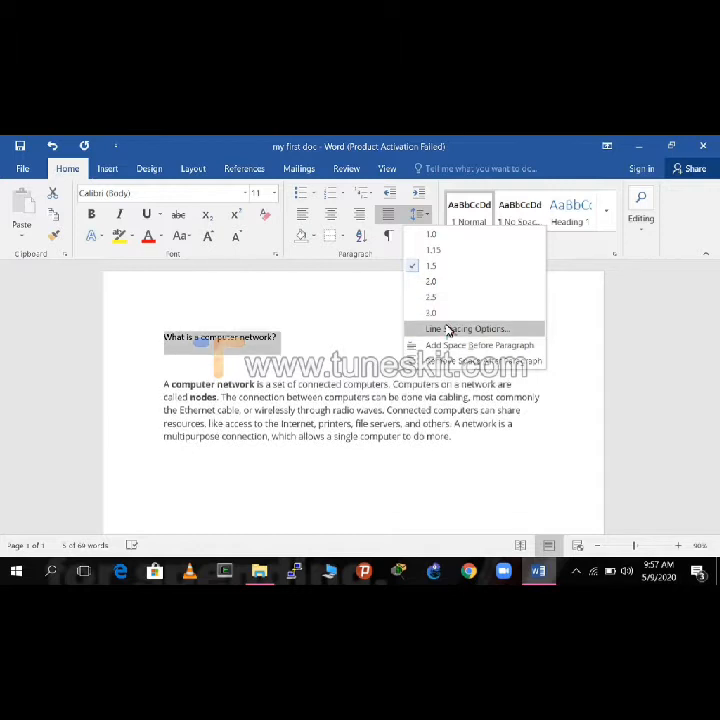
pyautogui.click(418, 267)
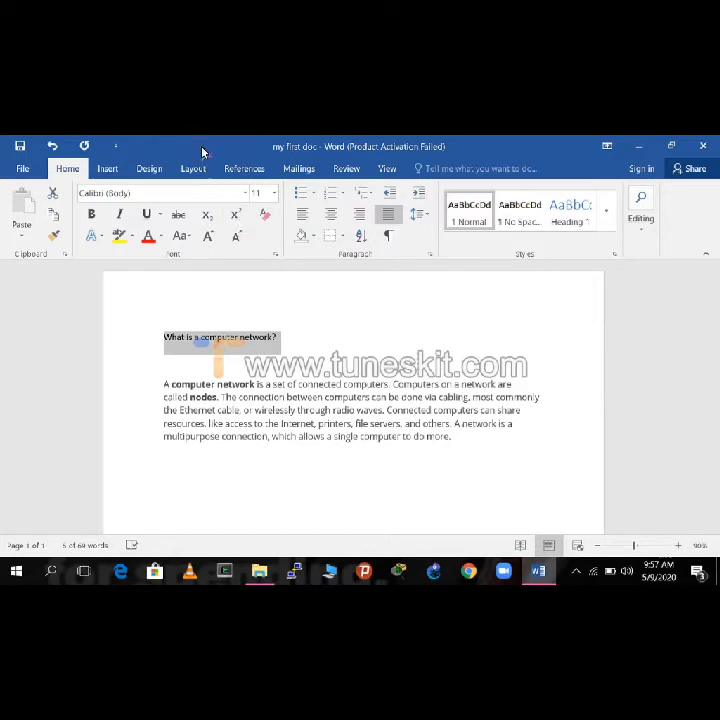
# Step: Try the landscape page orientation and return the document to portrait
pyautogui.click(188, 172)
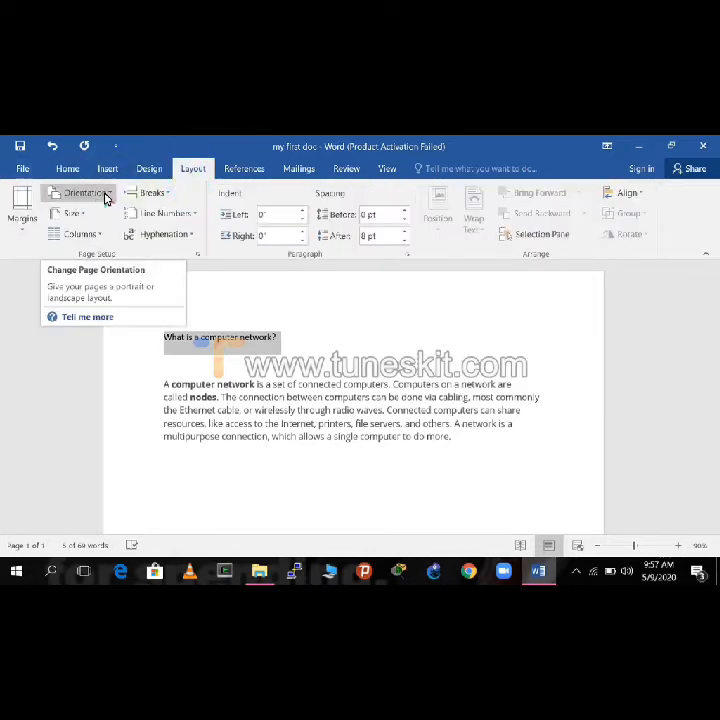
pyautogui.click(114, 195)
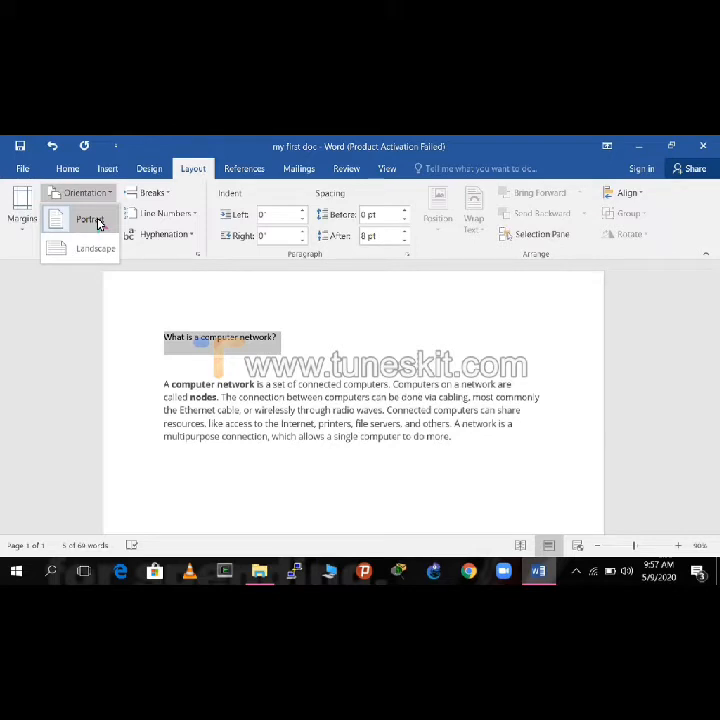
pyautogui.click(97, 221)
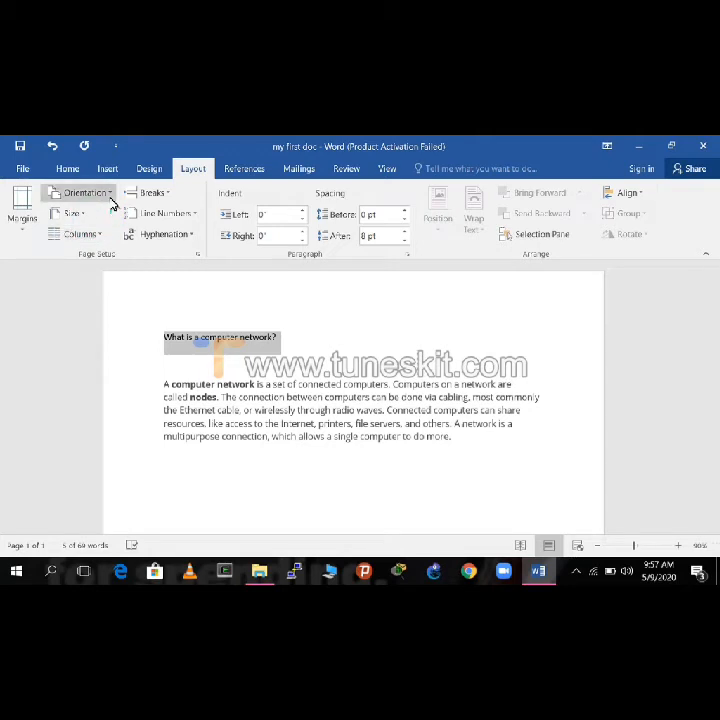
pyautogui.click(110, 197)
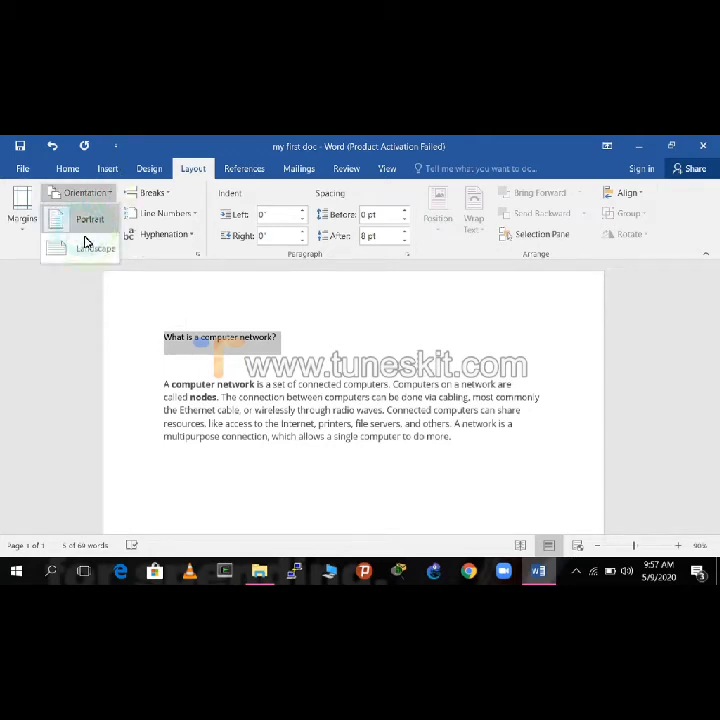
pyautogui.click(88, 248)
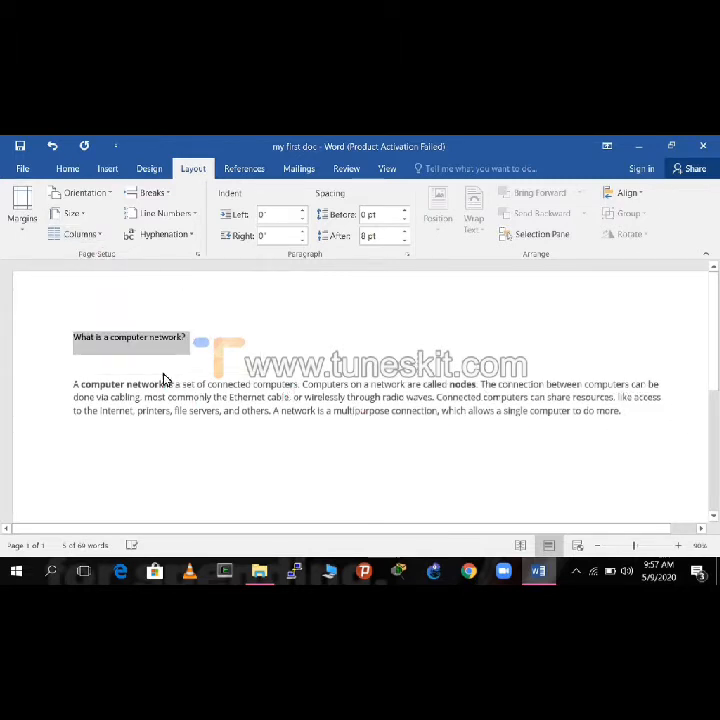
pyautogui.click(103, 196)
pyautogui.click(98, 226)
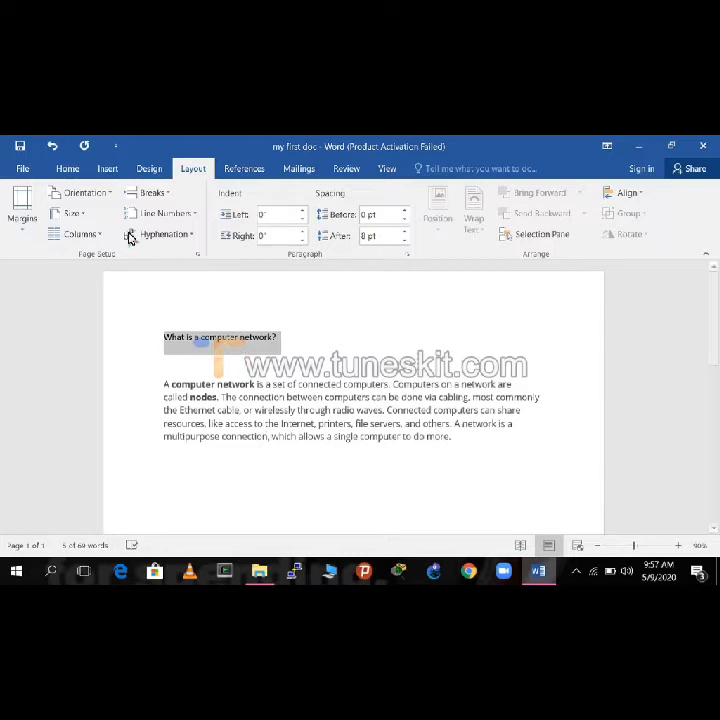
# Step: Try the A3 and A5 paper sizes on the document, ending with A4
pyautogui.click(77, 212)
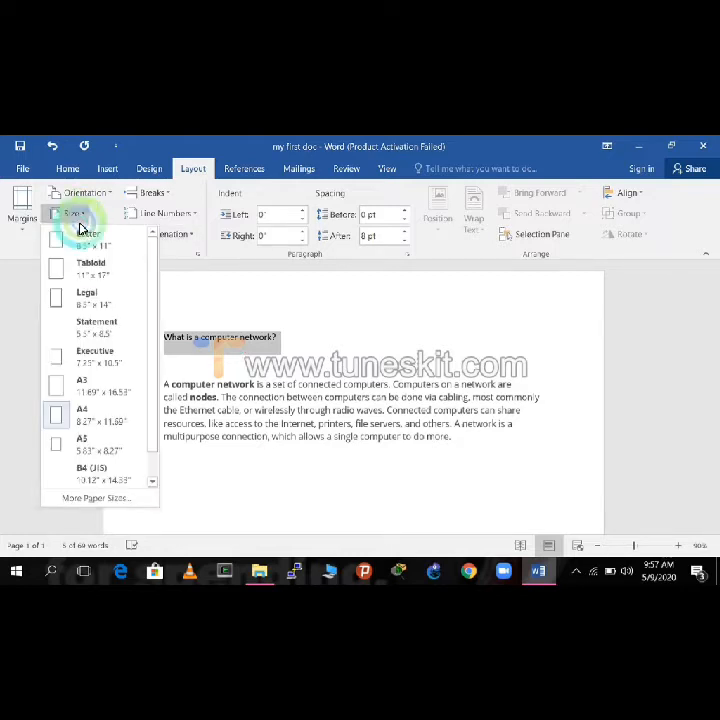
pyautogui.click(77, 386)
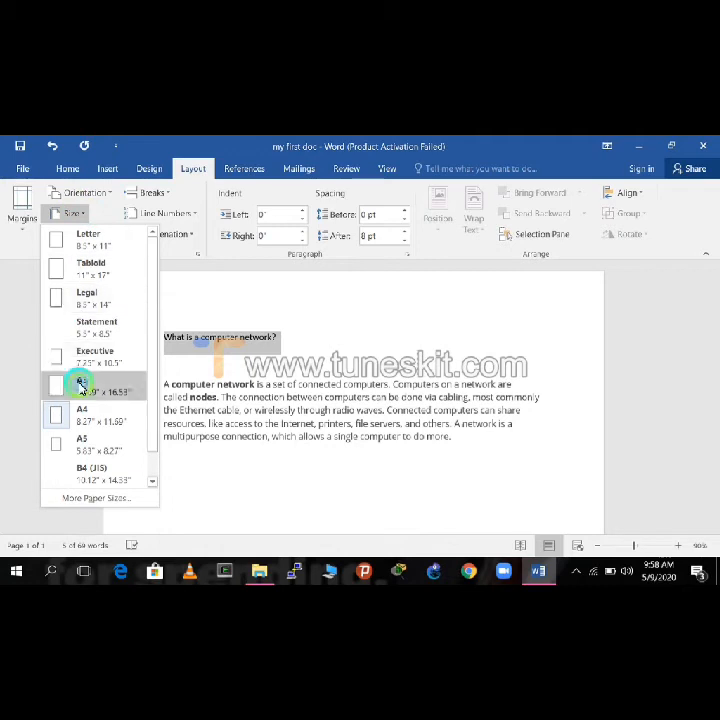
pyautogui.click(81, 218)
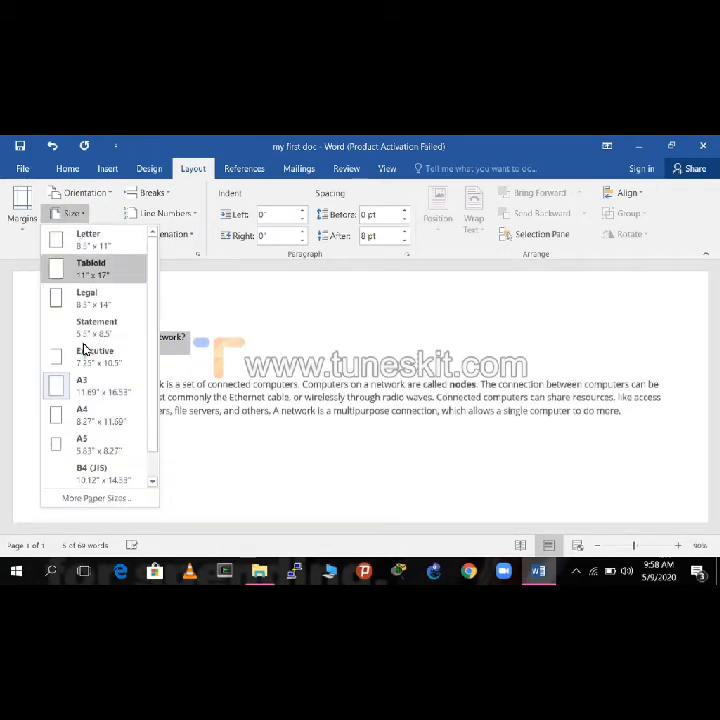
pyautogui.click(88, 418)
pyautogui.click(86, 217)
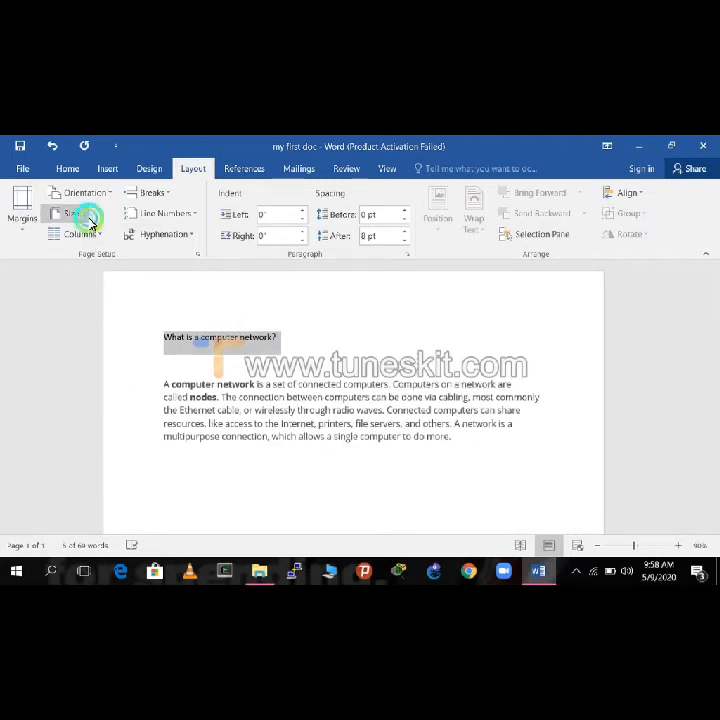
pyautogui.click(88, 437)
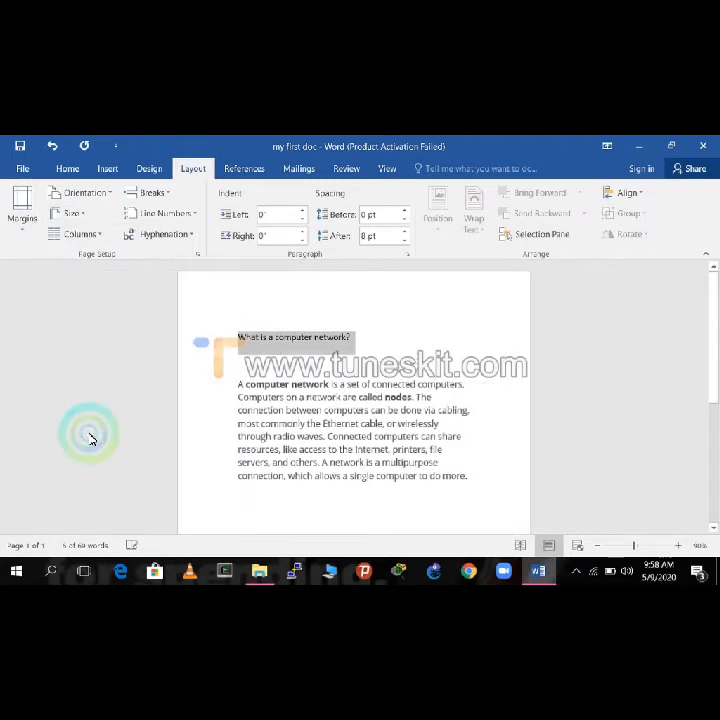
pyautogui.click(84, 216)
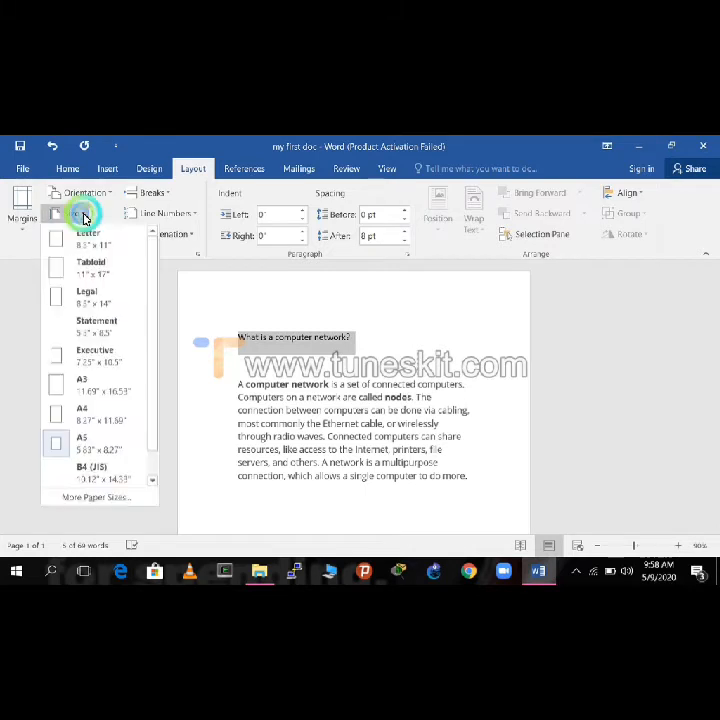
pyautogui.click(88, 424)
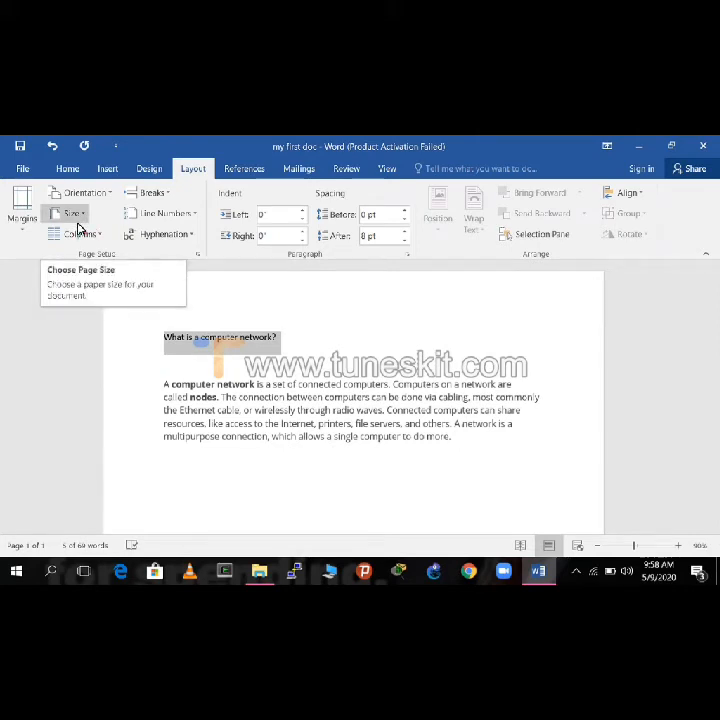
# Step: Insert the Austin footer, add "By" and the author's name before the page number, and return to the document body
pyautogui.click(105, 170)
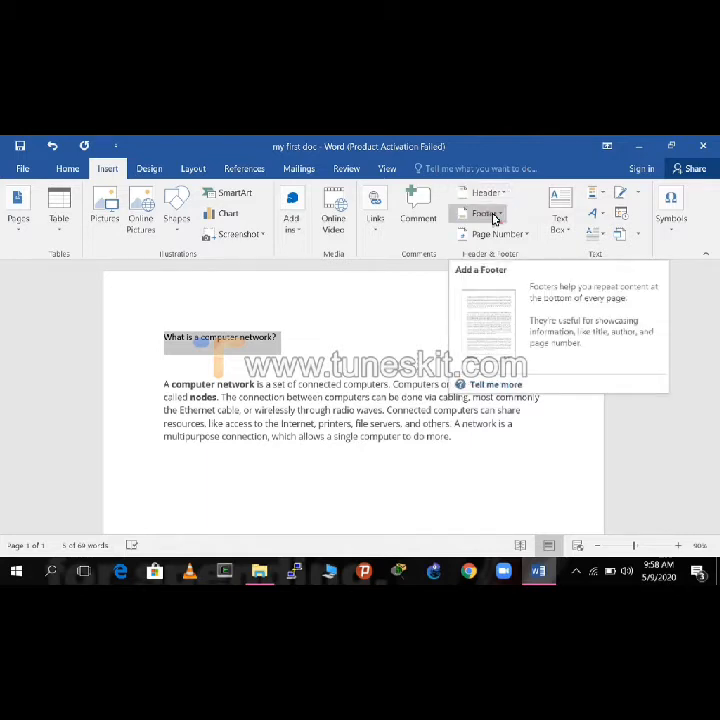
pyautogui.click(495, 218)
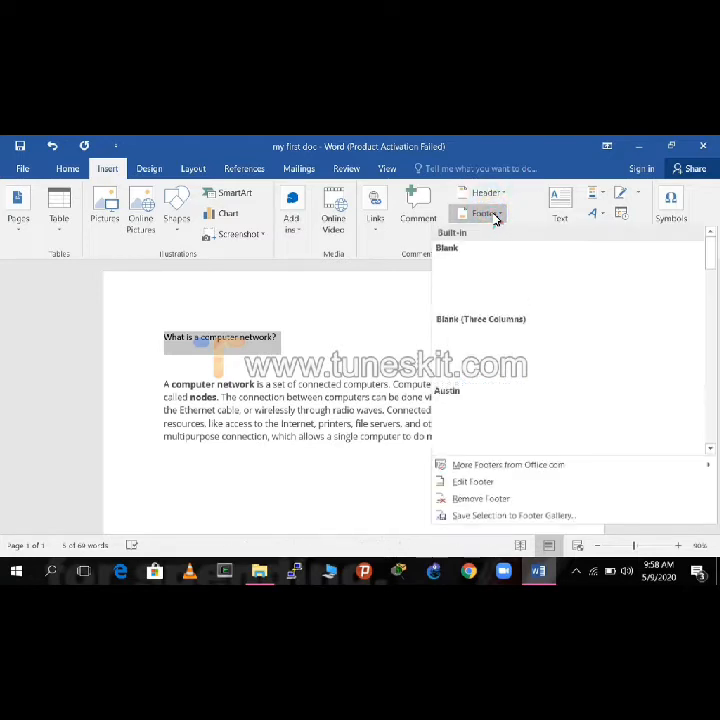
pyautogui.click(519, 415)
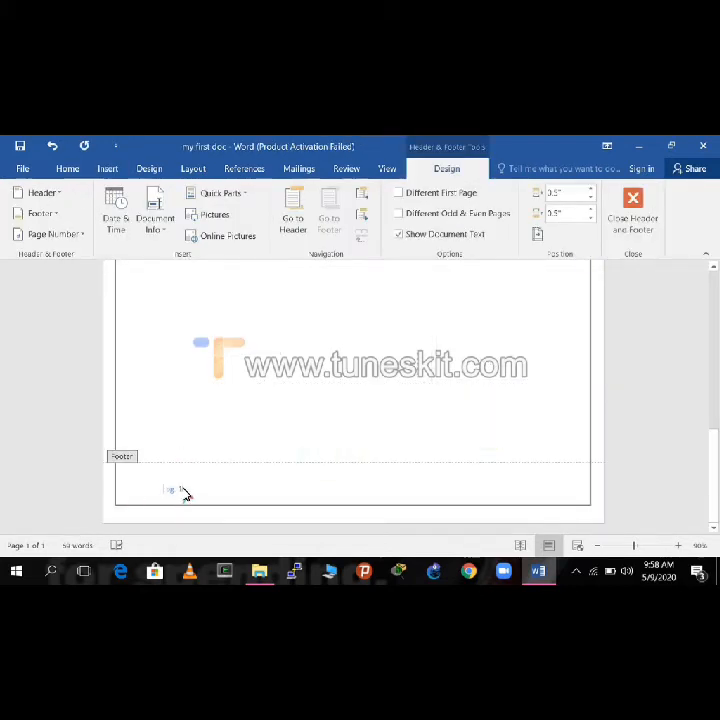
pyautogui.write('by')
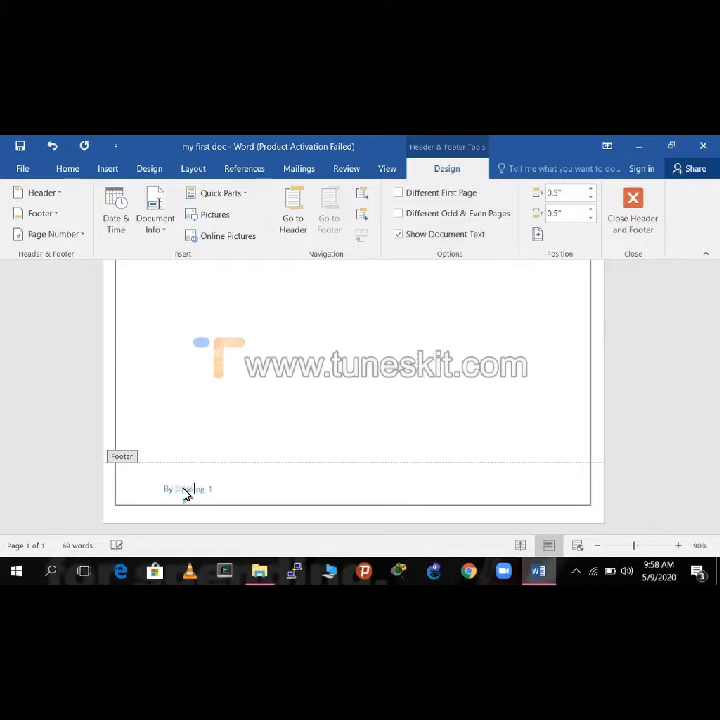
pyautogui.click(270, 414)
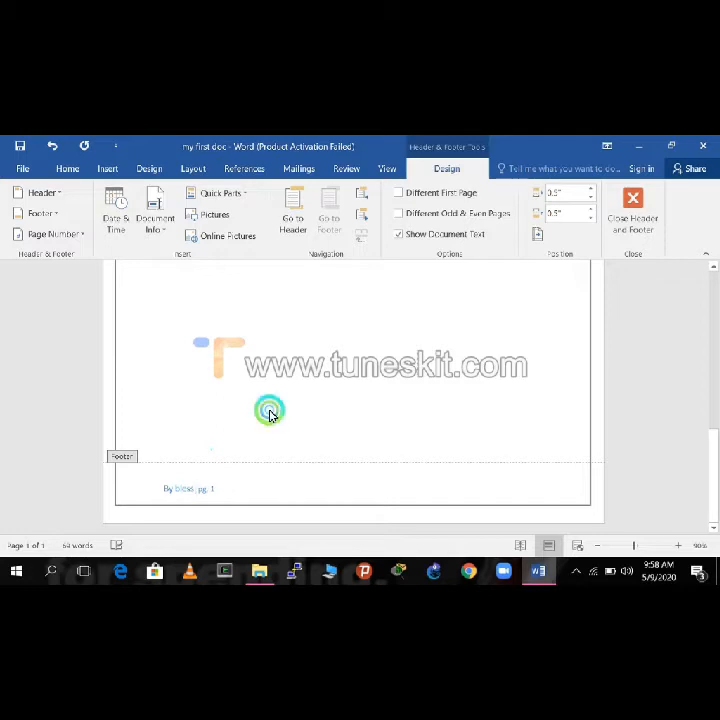
pyautogui.doubleClick(270, 414)
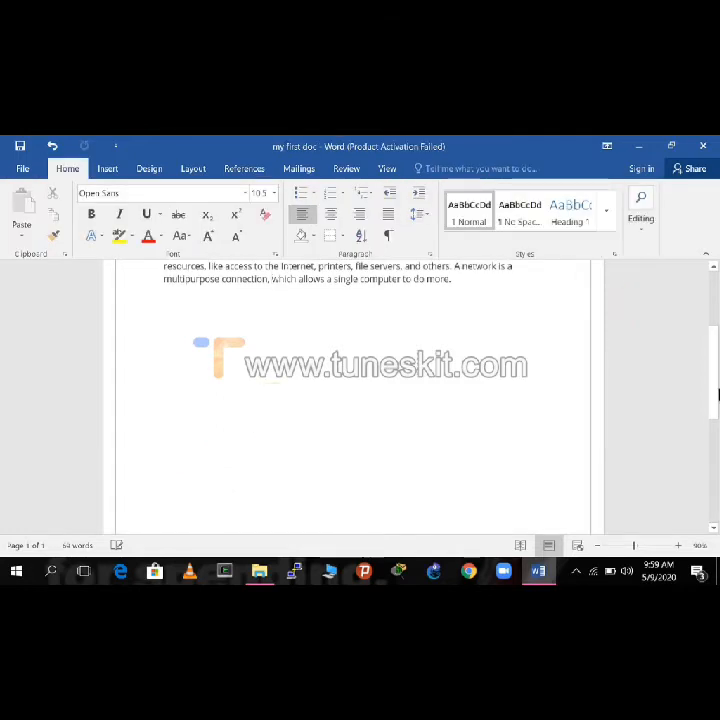
pyautogui.moveTo(711, 364); pyautogui.dragTo(533, 540)
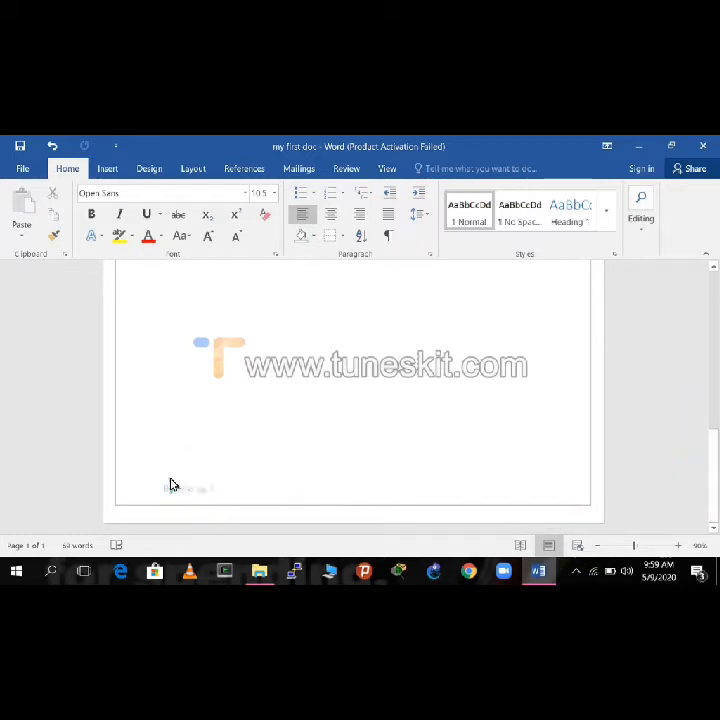
# Step: Insert a blank page at the cursor position and look through the resulting pages
pyautogui.click(110, 170)
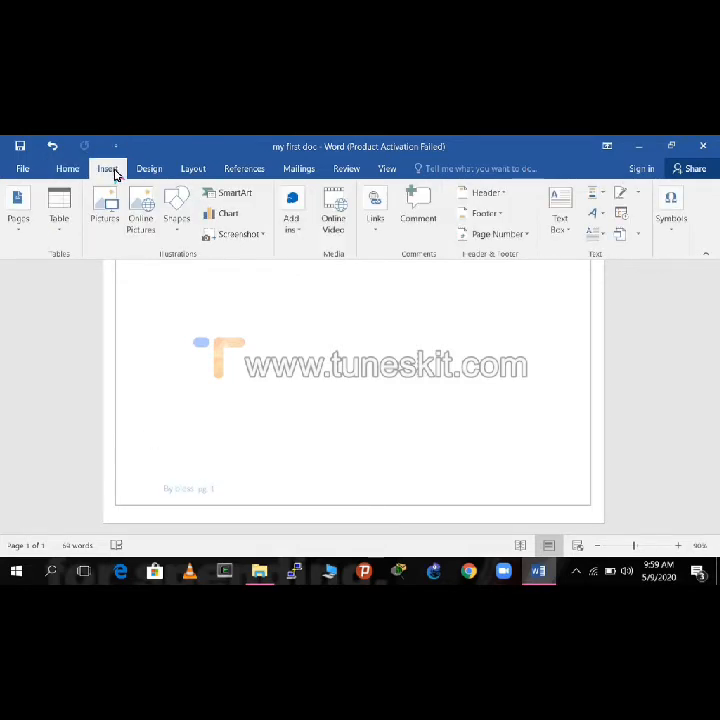
pyautogui.click(17, 236)
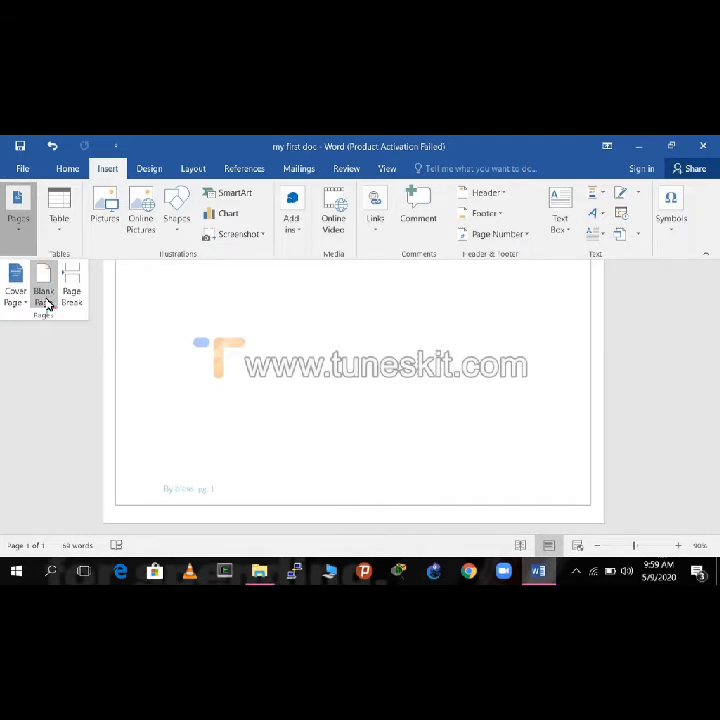
pyautogui.click(45, 300)
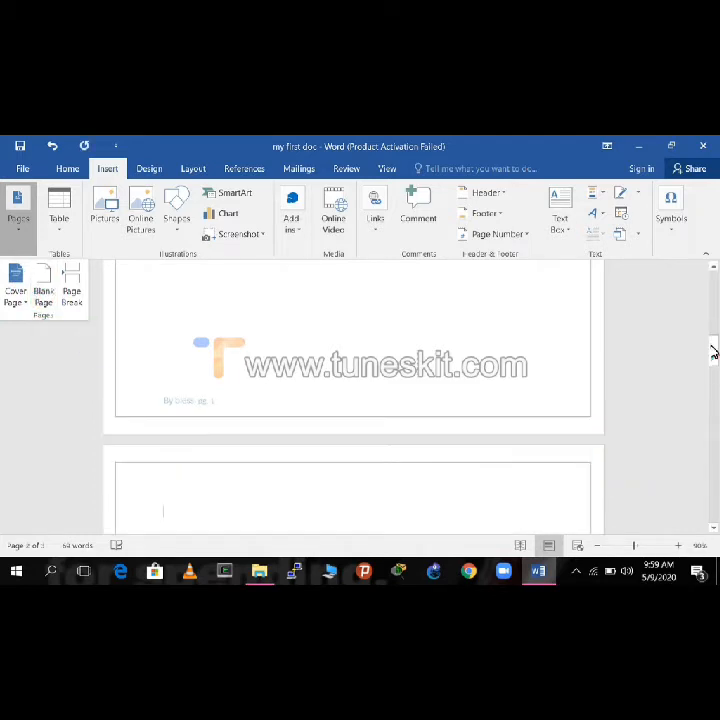
pyautogui.moveTo(713, 352); pyautogui.dragTo(715, 434)
pyautogui.click(78, 411)
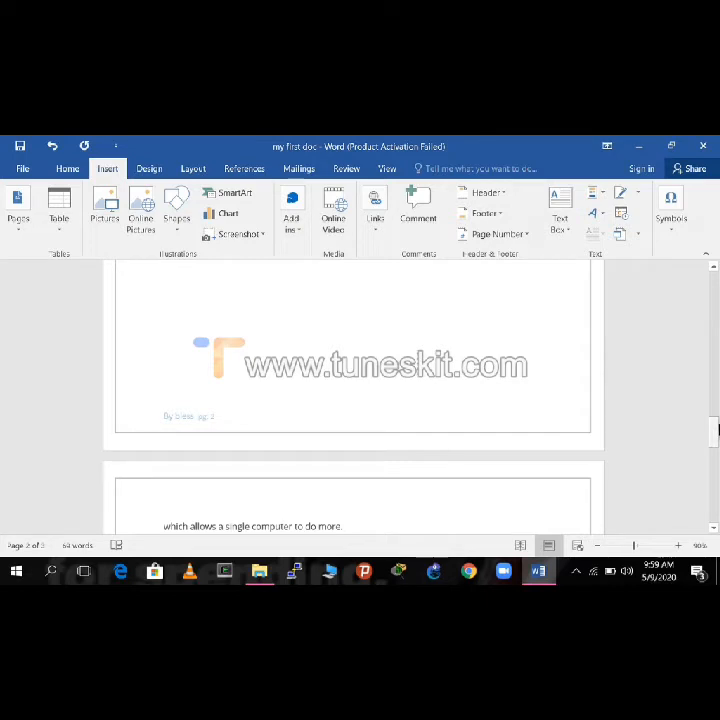
pyautogui.moveTo(716, 424); pyautogui.dragTo(680, 305)
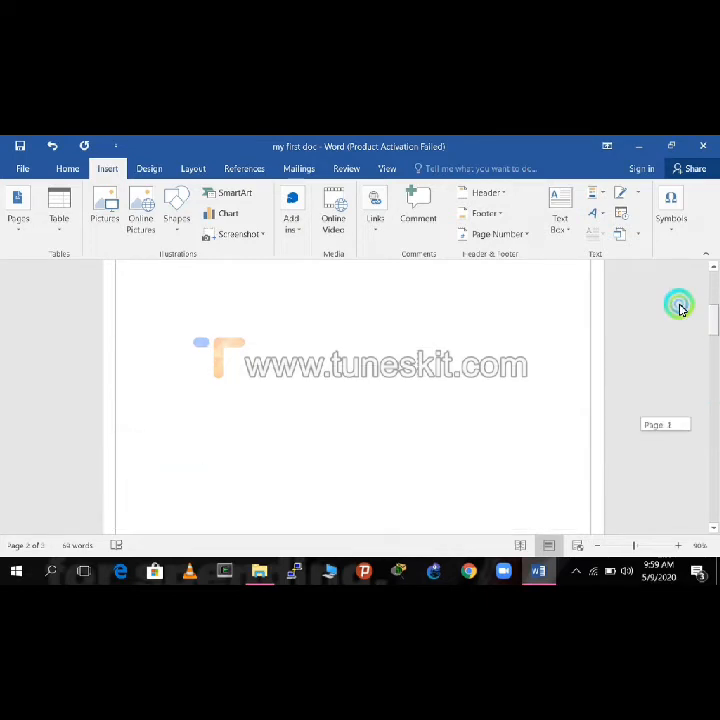
# Step: Undo the blank page insertion
pyautogui.click(23, 144)
pyautogui.click(52, 146)
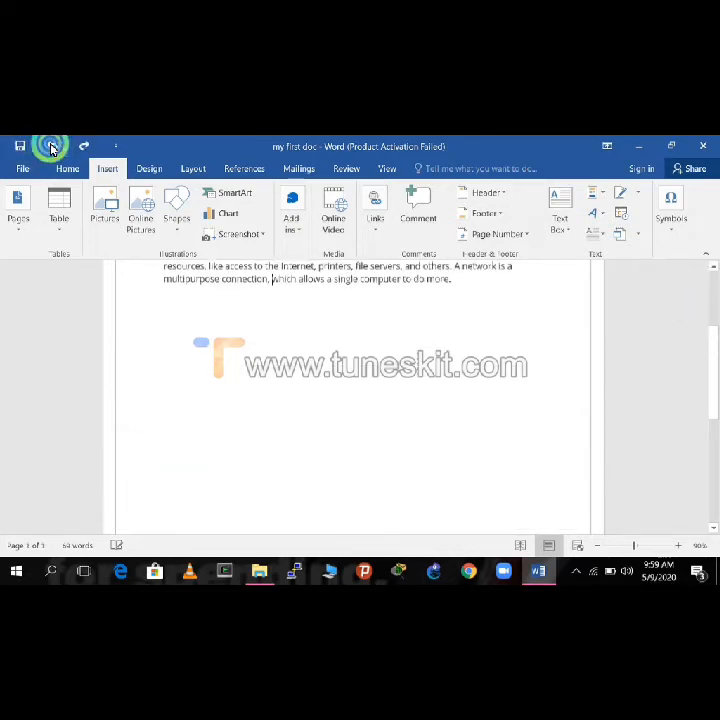
# Step: Undo several more of the preceding edits and return to the document body
pyautogui.click(52, 147)
pyautogui.click(52, 147)
pyautogui.click(52, 147)
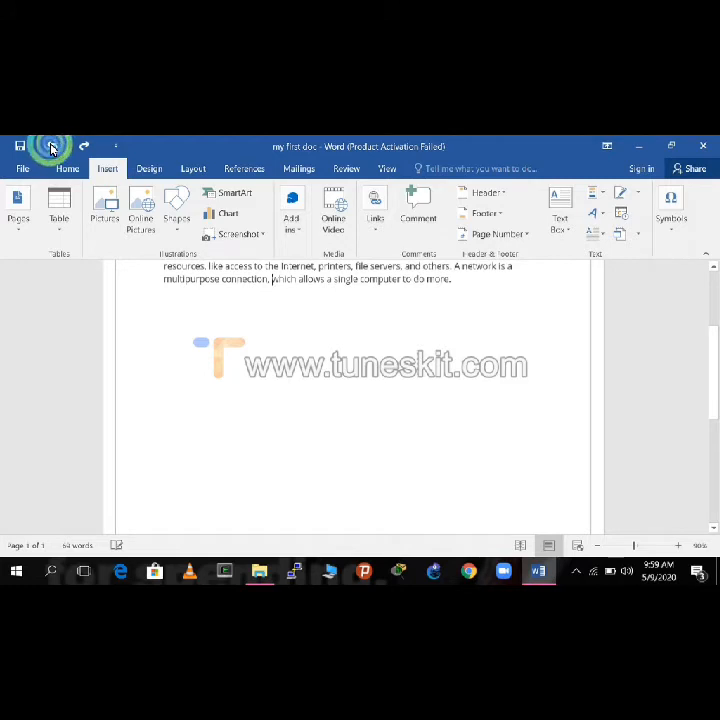
pyautogui.click(52, 147)
pyautogui.click(52, 147)
pyautogui.click(310, 407)
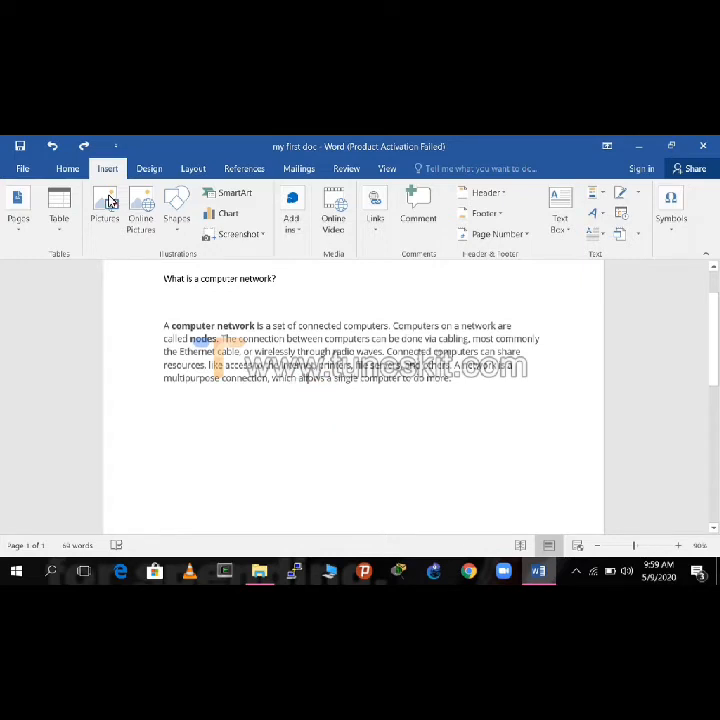
# Step: Try the Normal, Moderate and Wide page margins on the document, ending with Normal
pyautogui.click(199, 169)
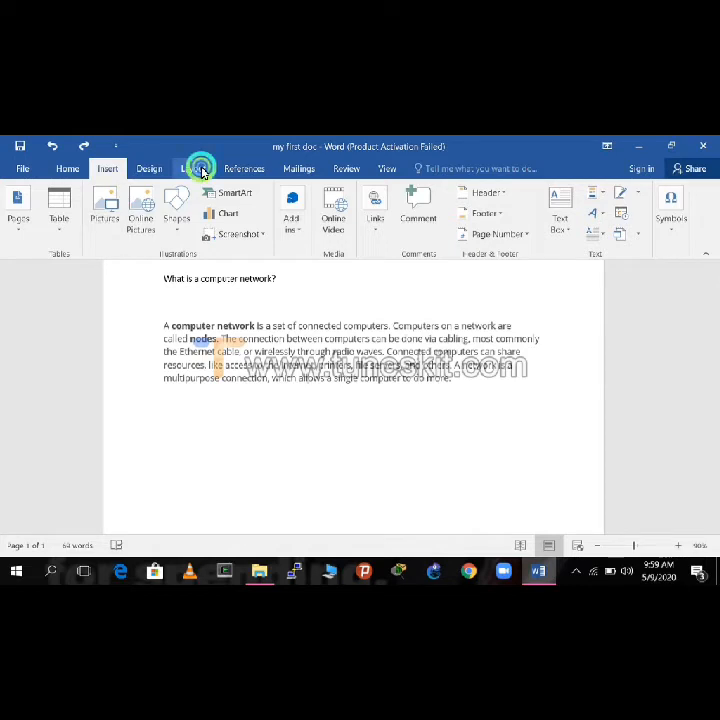
pyautogui.click(27, 237)
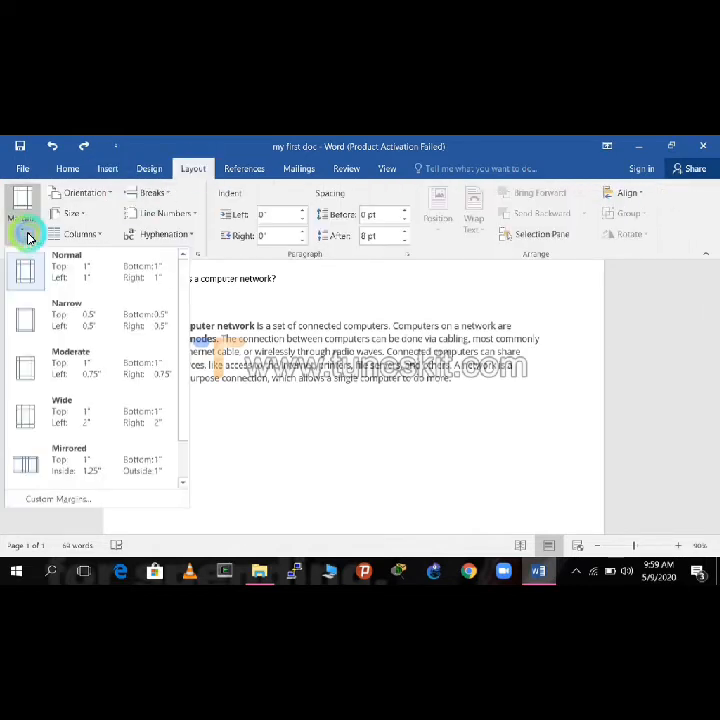
pyautogui.click(25, 288)
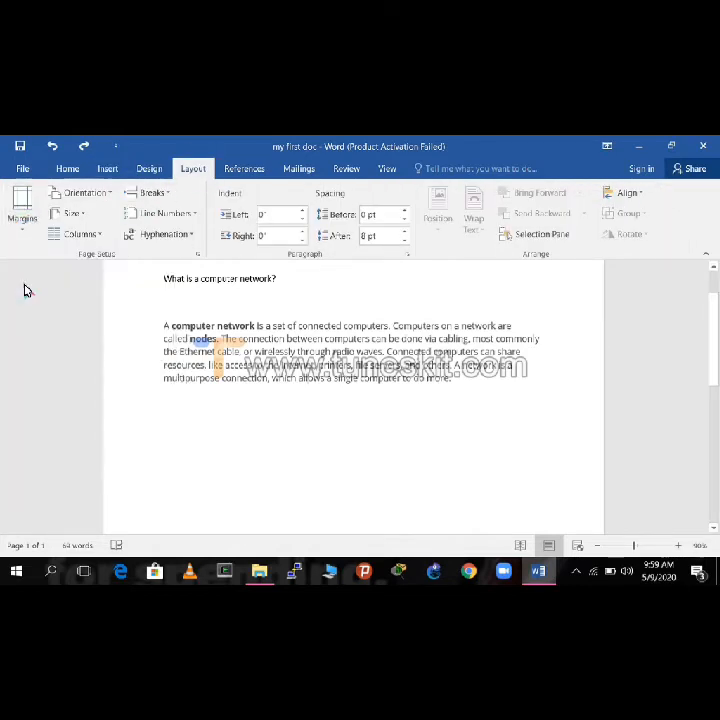
pyautogui.click(19, 224)
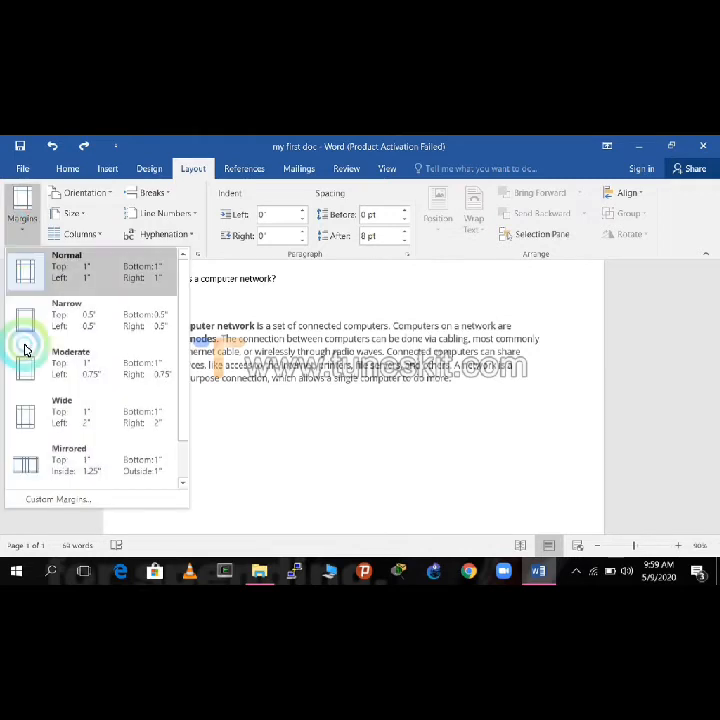
pyautogui.click(35, 390)
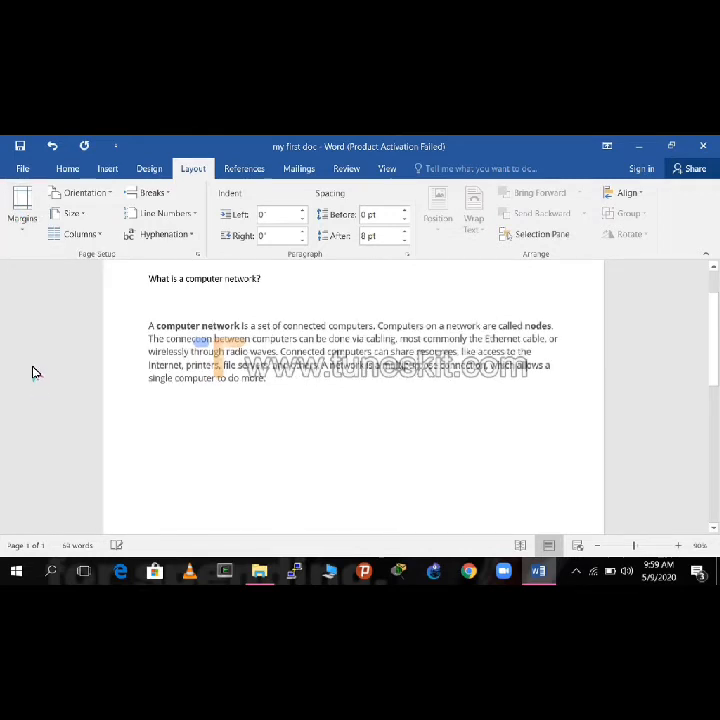
pyautogui.click(22, 220)
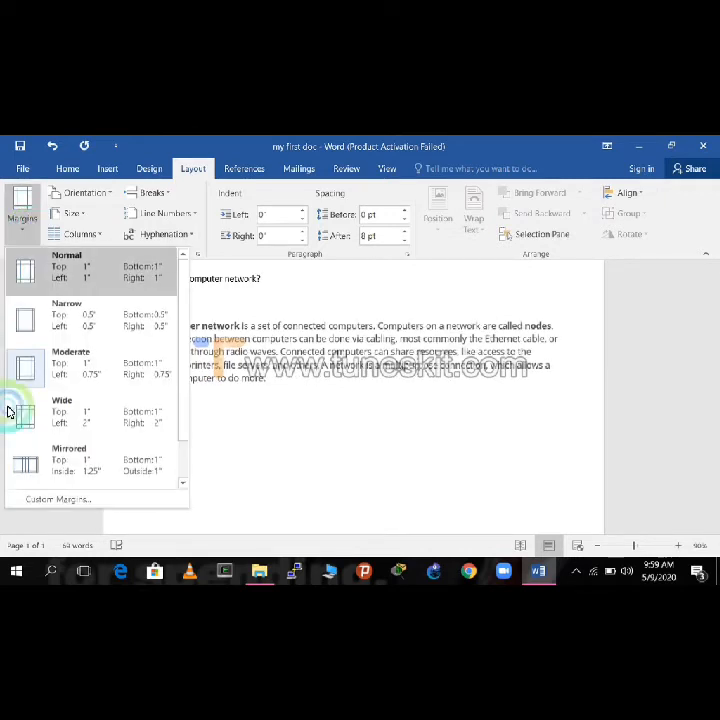
pyautogui.click(27, 424)
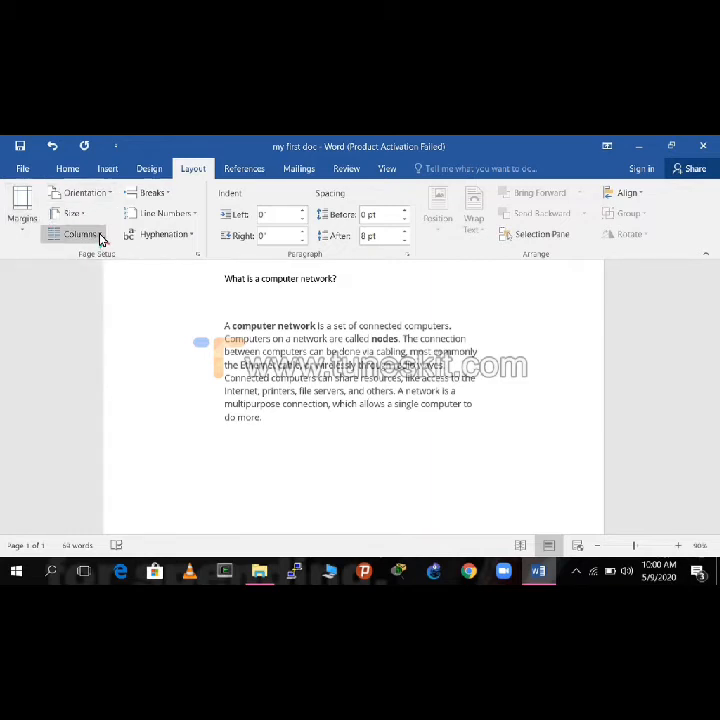
pyautogui.click(24, 222)
pyautogui.click(28, 278)
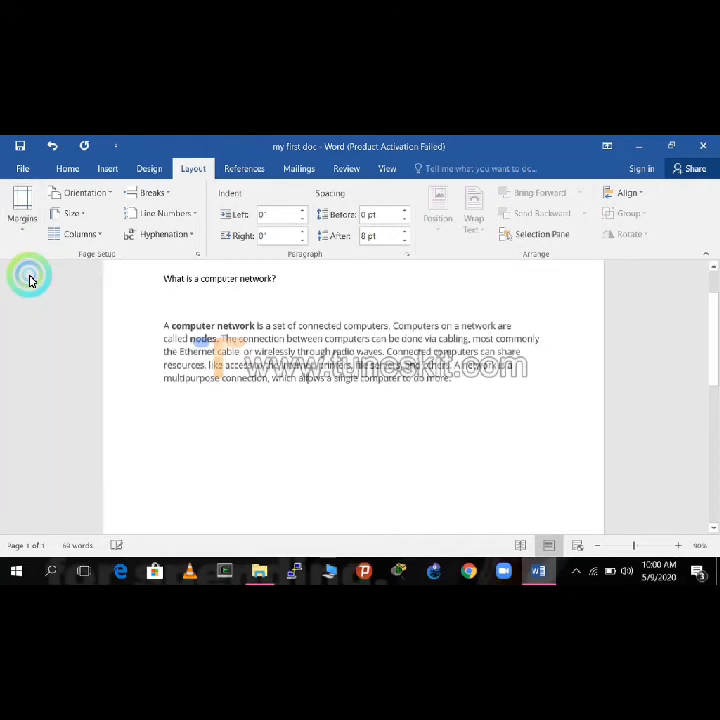
# Step: Try one-column and two-column layouts on the document text, ending with three columns
pyautogui.click(101, 237)
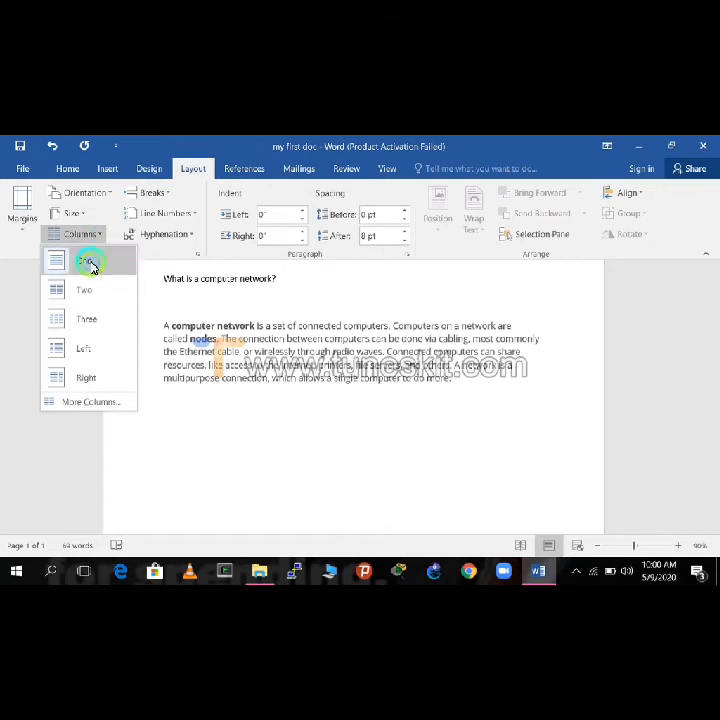
pyautogui.click(90, 262)
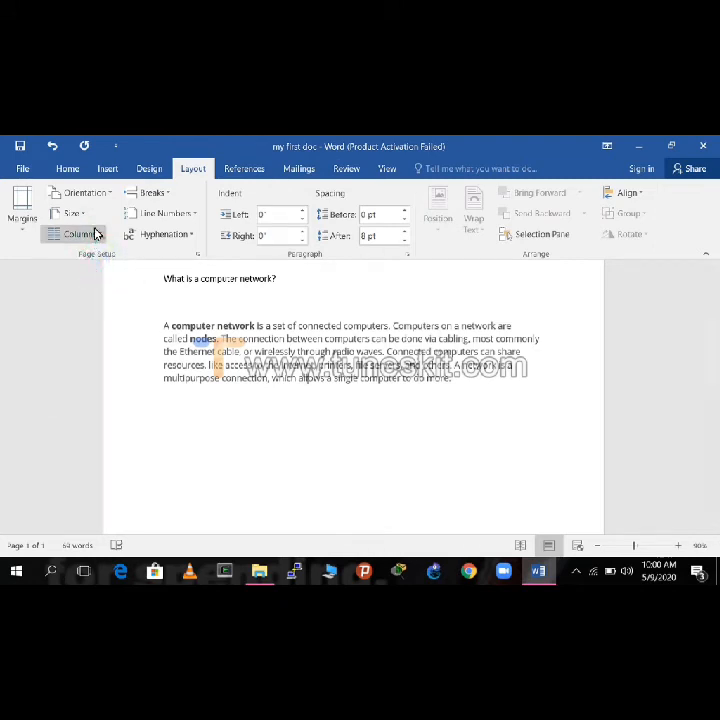
pyautogui.click(96, 234)
pyautogui.click(67, 294)
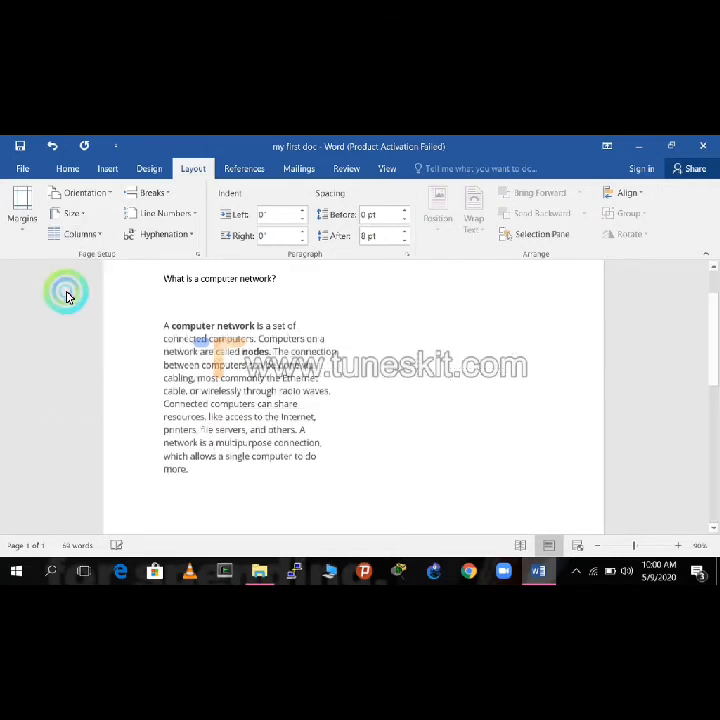
pyautogui.click(101, 236)
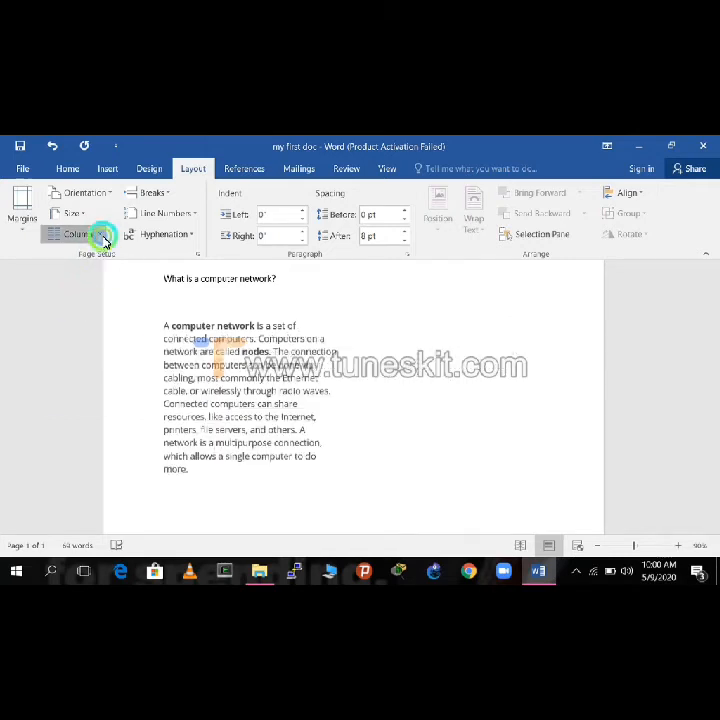
pyautogui.click(84, 328)
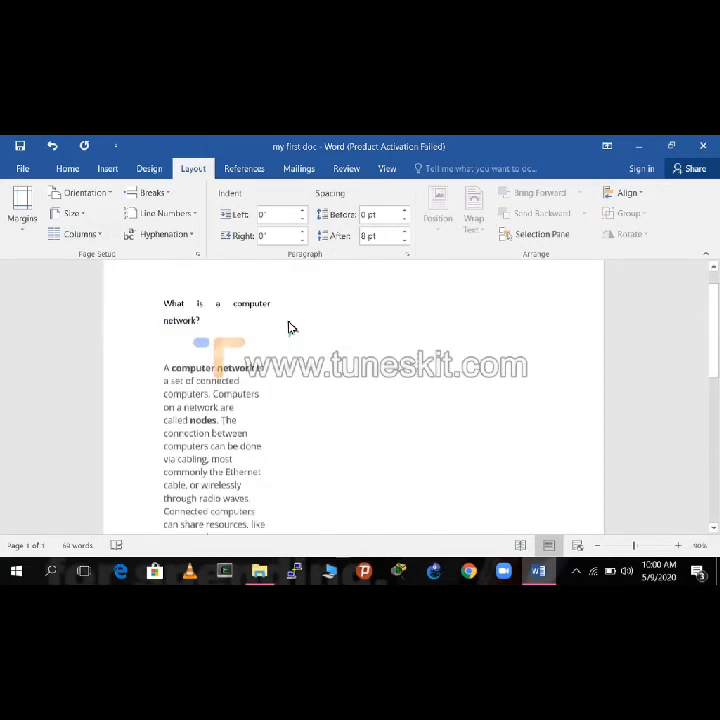
pyautogui.scroll(-5, 290, 340)
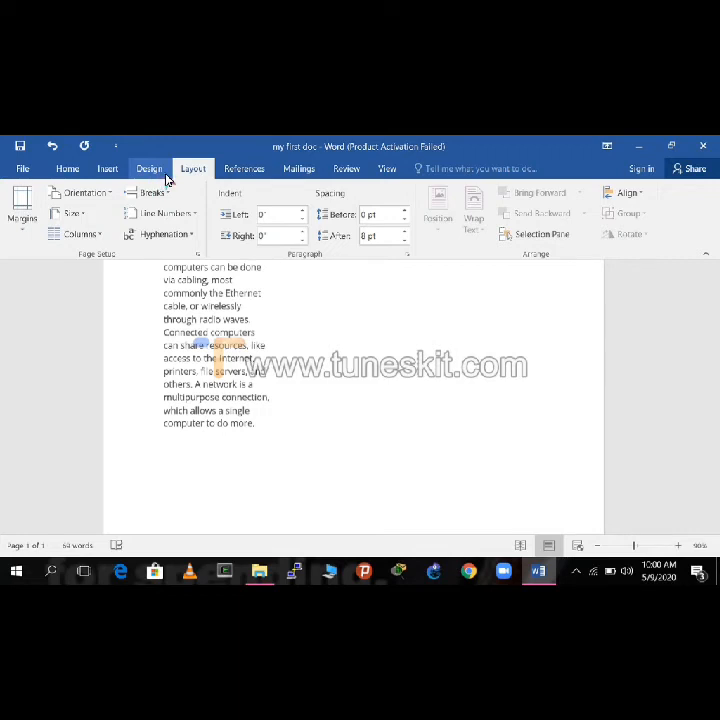
# Step: Place the cursor at the start of the heading "What is a computer network?" and give it a round bullet
pyautogui.click(107, 172)
pyautogui.click(71, 172)
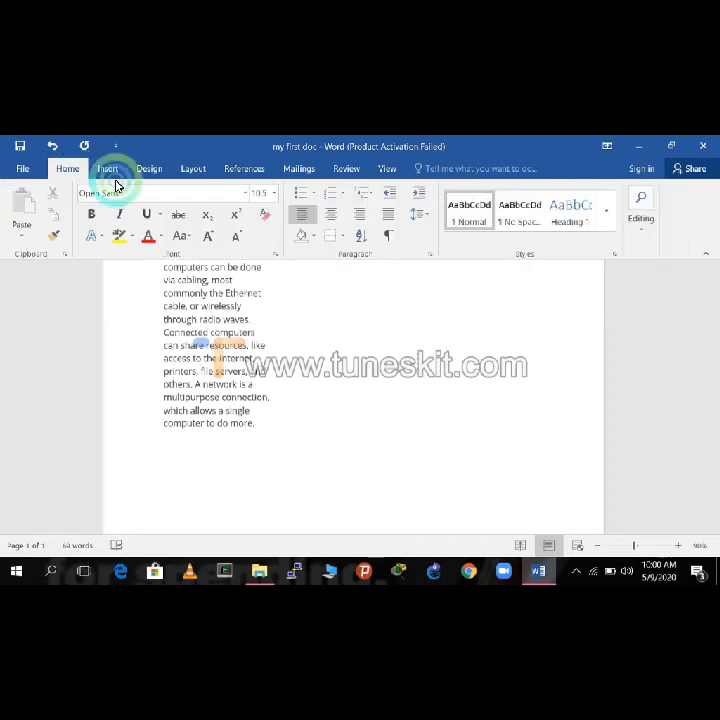
pyautogui.click(314, 196)
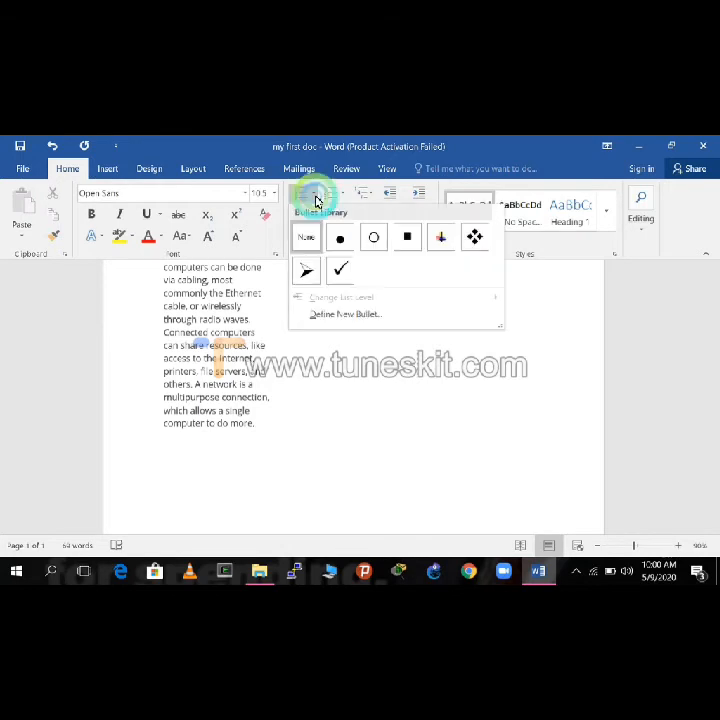
pyautogui.scroll(5, 397, 384)
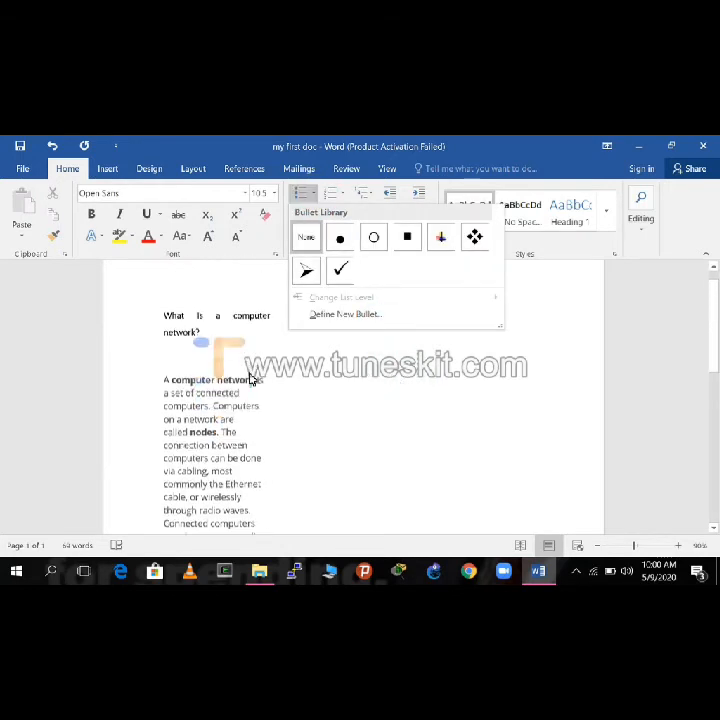
pyautogui.scroll(1, 175, 345)
pyautogui.click(163, 340)
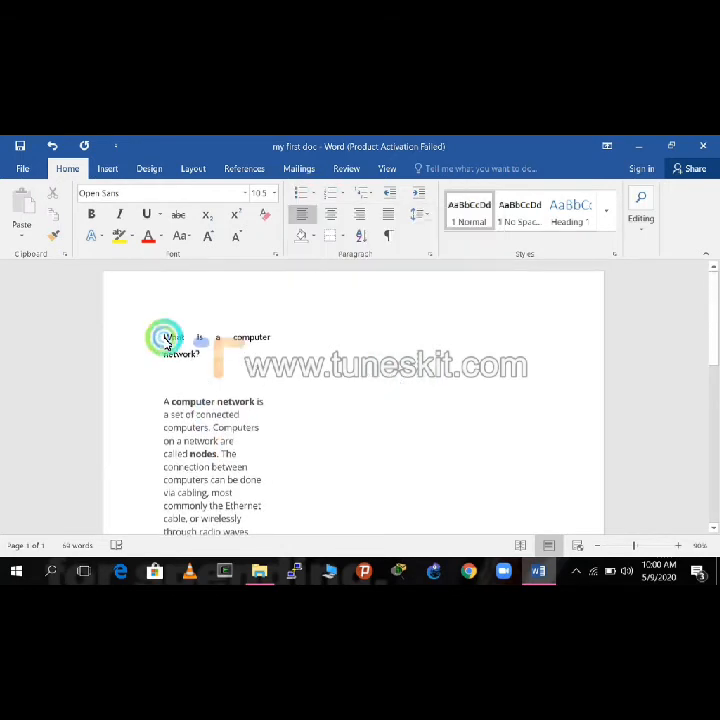
pyautogui.click(311, 199)
# Step: Try the four-diamond bullet on the heading, ending with the check mark bullet, and preview the numbering formats
pyautogui.click(314, 196)
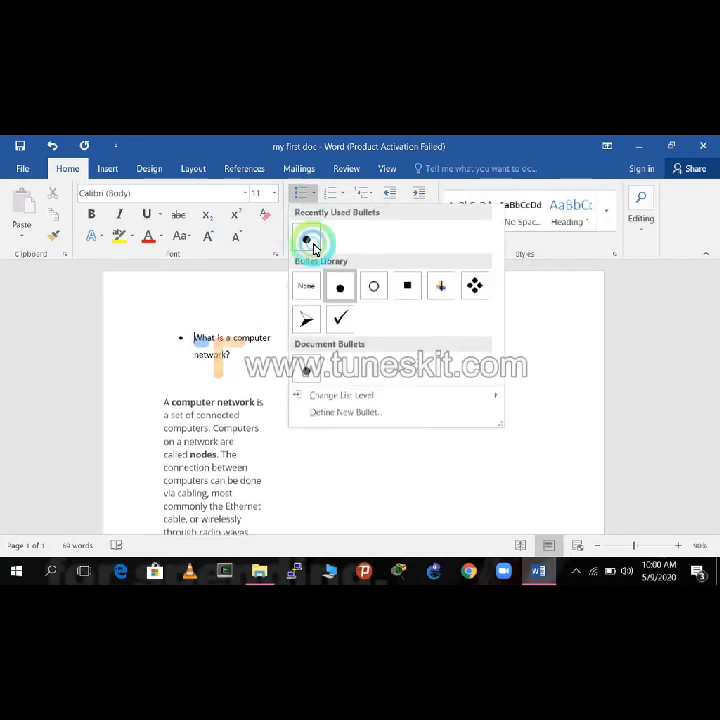
pyautogui.click(479, 289)
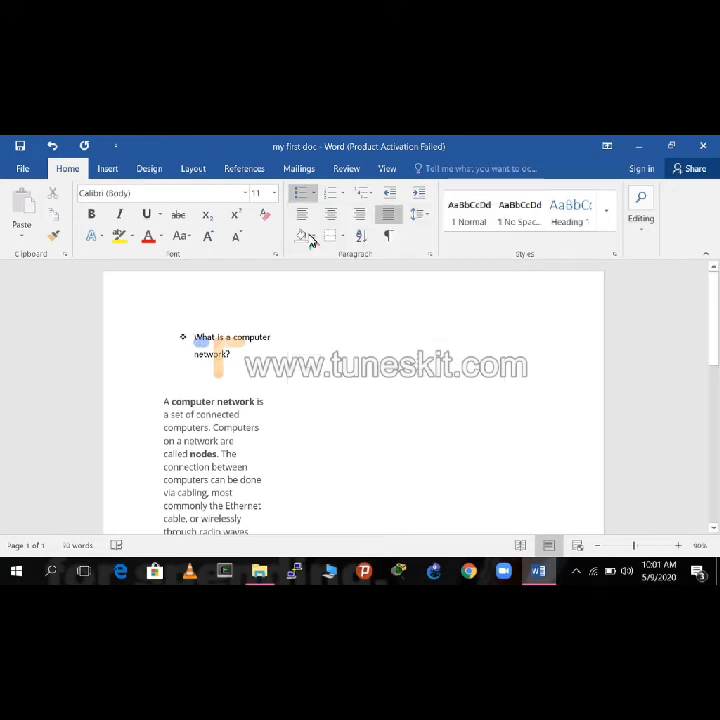
pyautogui.click(315, 201)
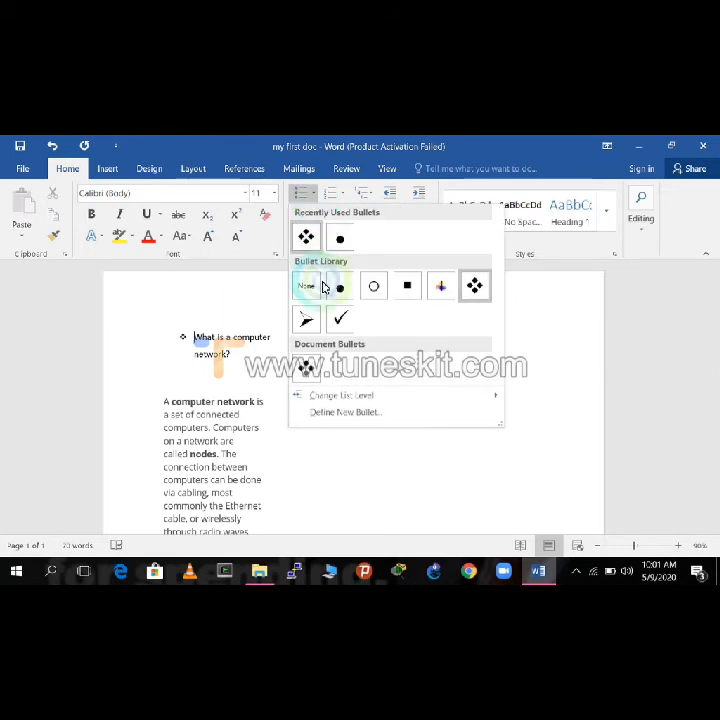
pyautogui.click(340, 313)
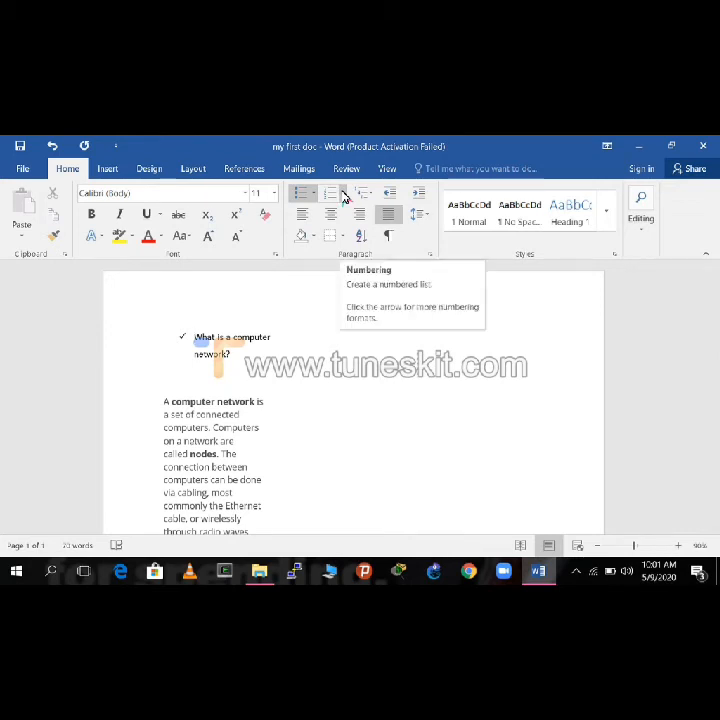
pyautogui.click(343, 194)
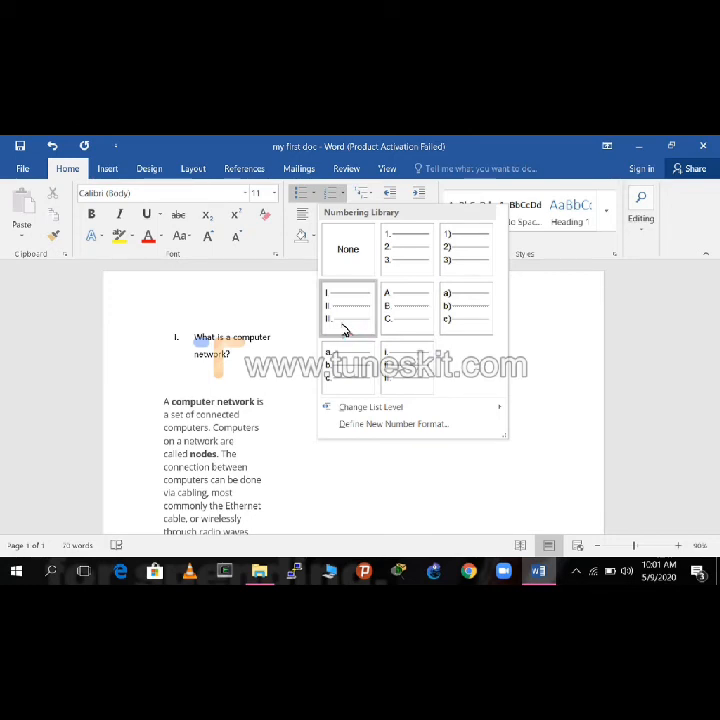
pyautogui.click(295, 484)
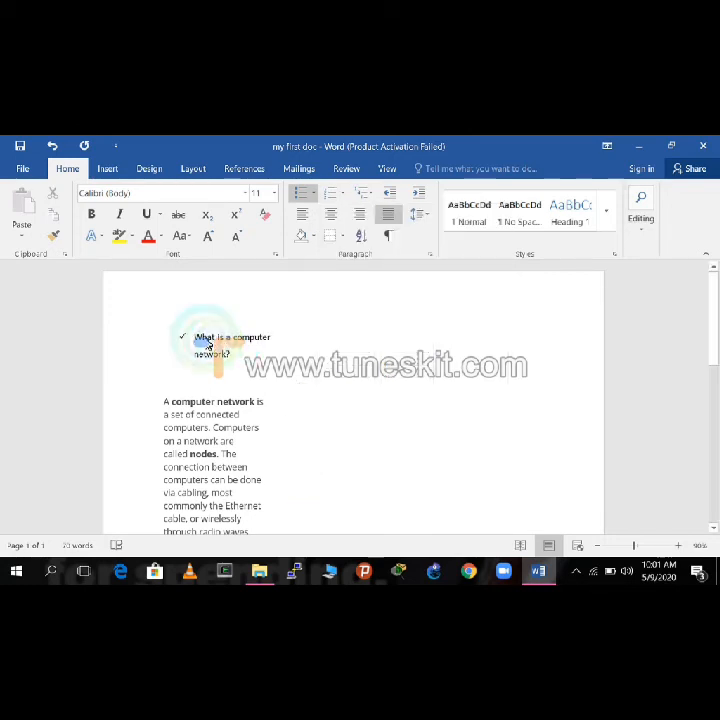
# Step: Make the heading "What is a computer network?" bold, italic and underlined
pyautogui.moveTo(193, 341); pyautogui.dragTo(256, 377)
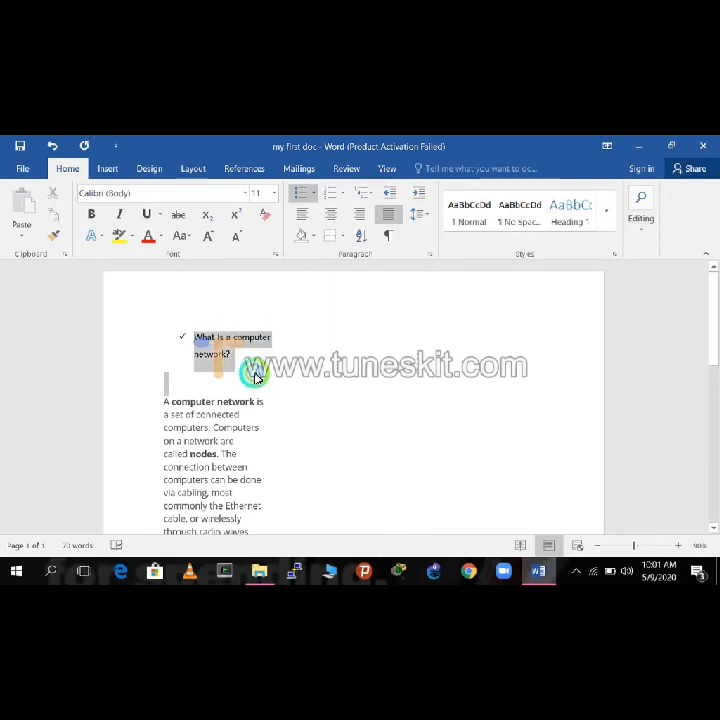
pyautogui.click(91, 217)
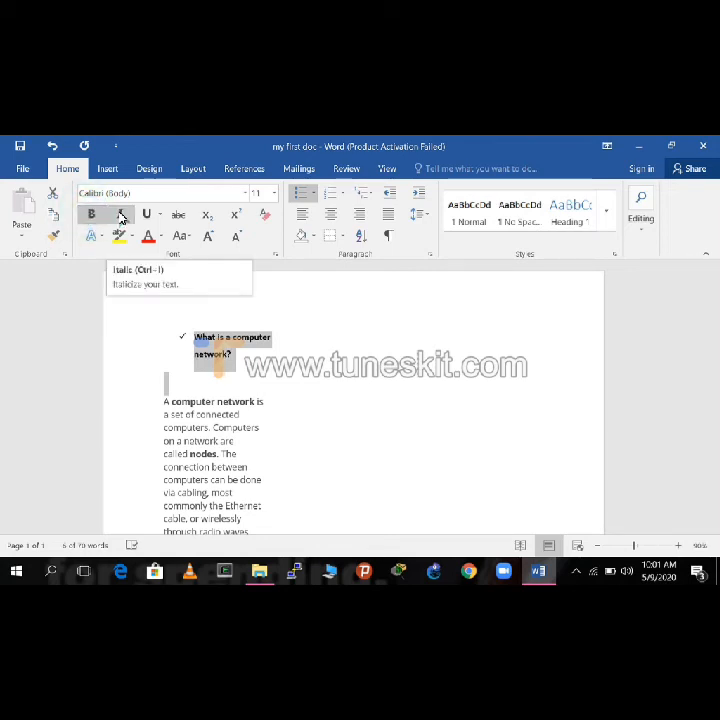
pyautogui.click(121, 217)
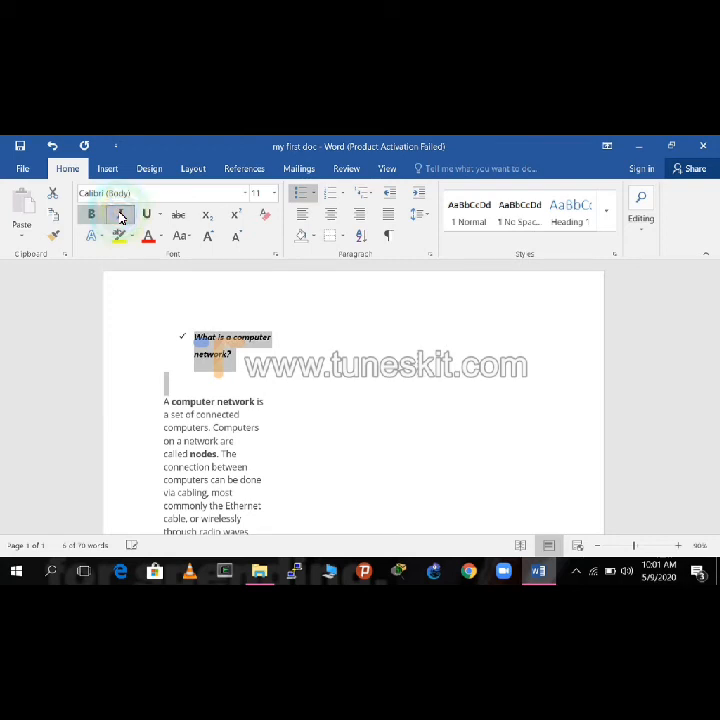
pyautogui.click(146, 216)
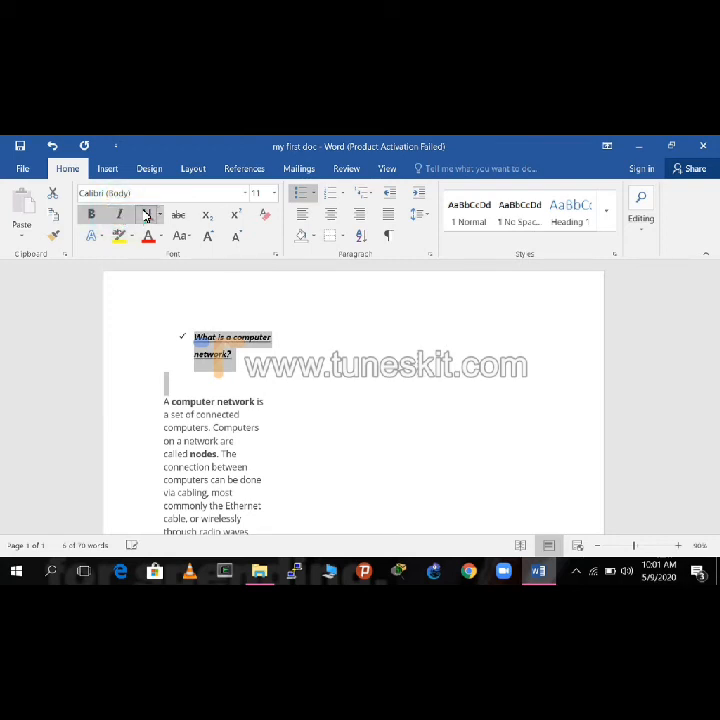
# Step: Change the selected heading to UPPERCASE and deselect it
pyautogui.click(192, 240)
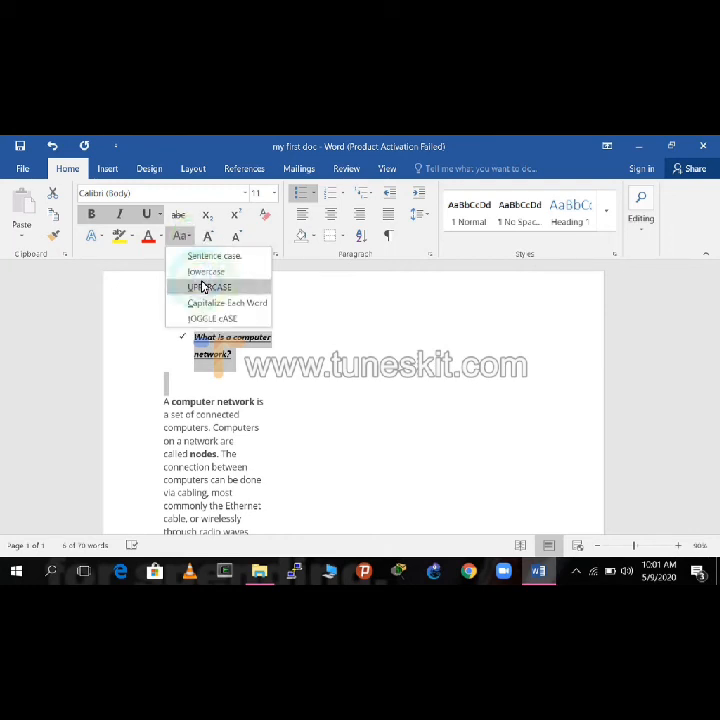
pyautogui.click(203, 287)
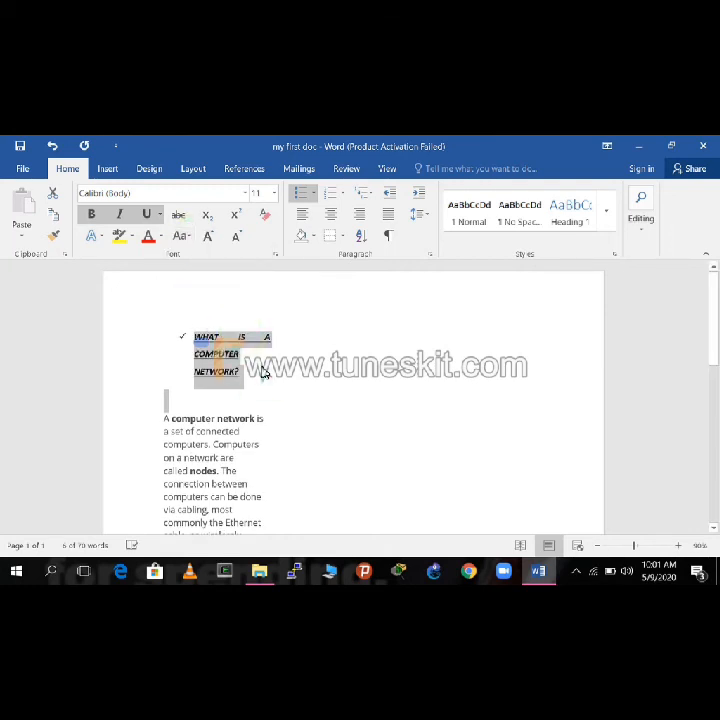
pyautogui.click(263, 372)
pyautogui.click(143, 350)
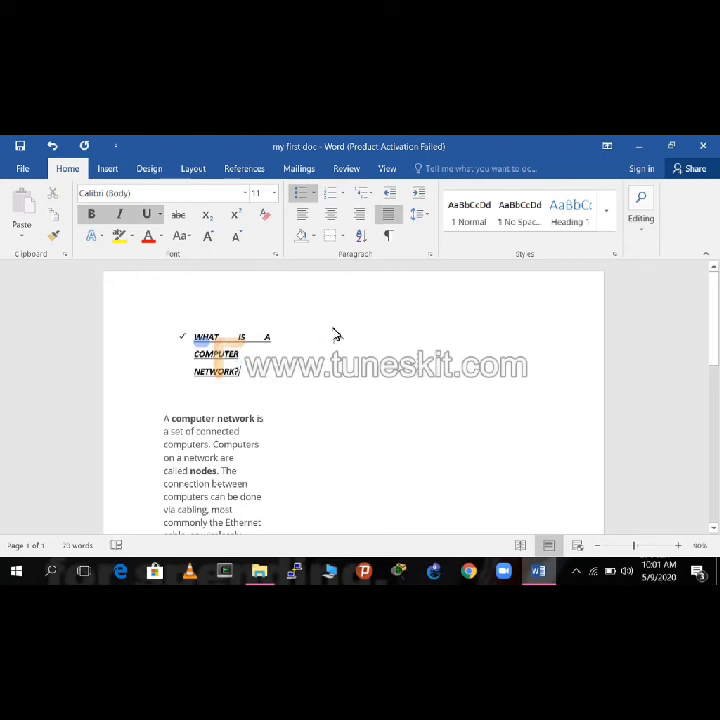
# Step: Try font size 26 at the end of the heading, and set the whole heading to size 18
pyautogui.click(277, 193)
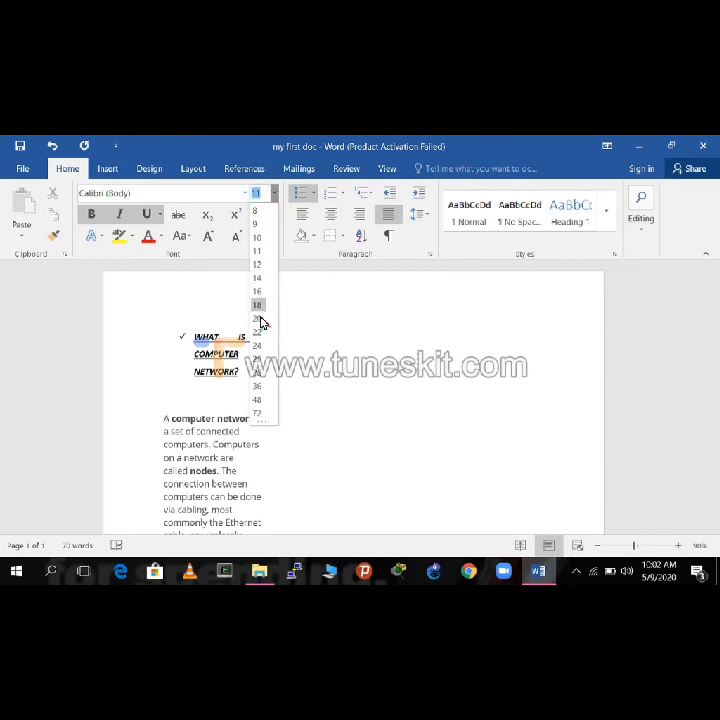
pyautogui.click(257, 358)
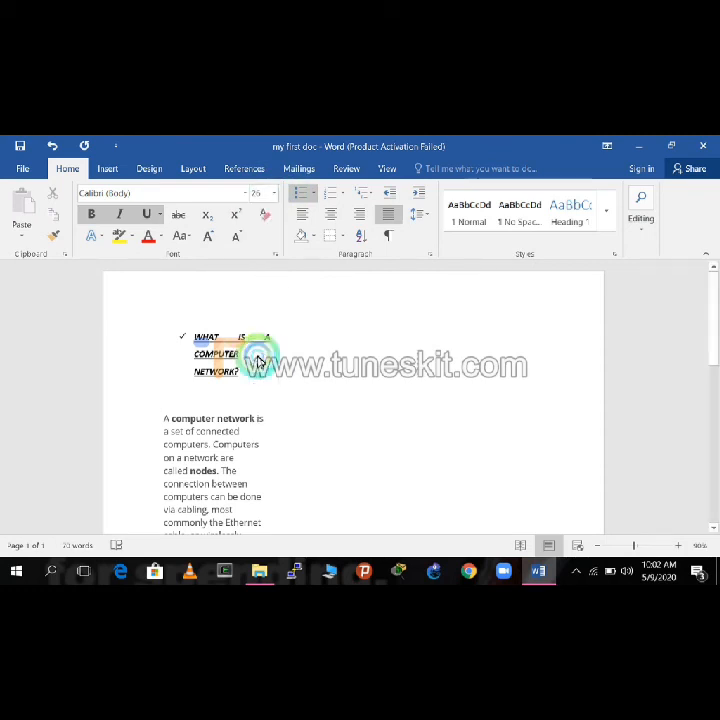
pyautogui.moveTo(192, 340); pyautogui.dragTo(246, 382)
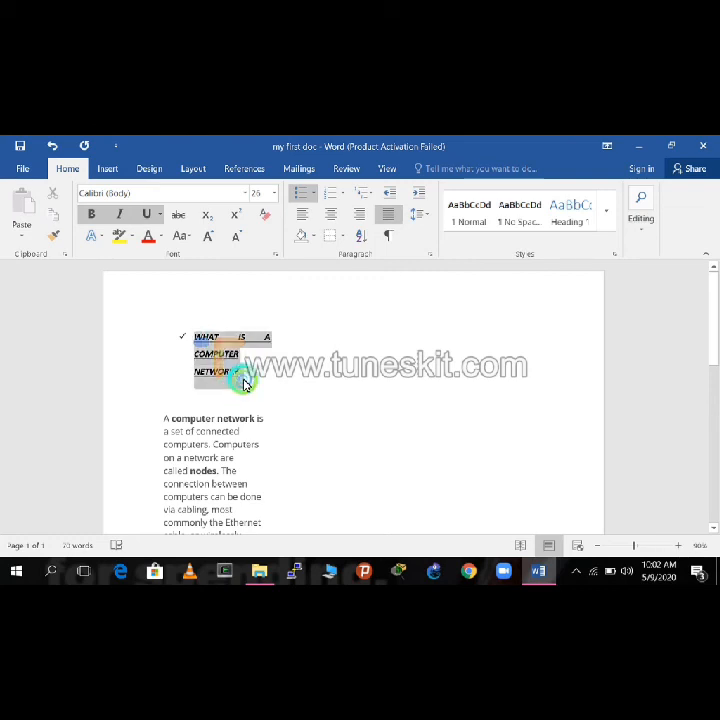
pyautogui.click(274, 193)
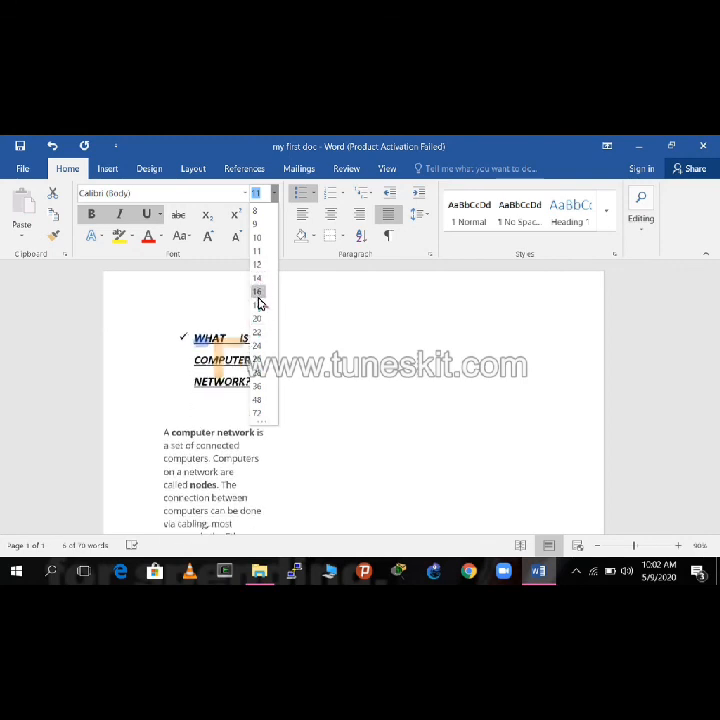
pyautogui.click(258, 306)
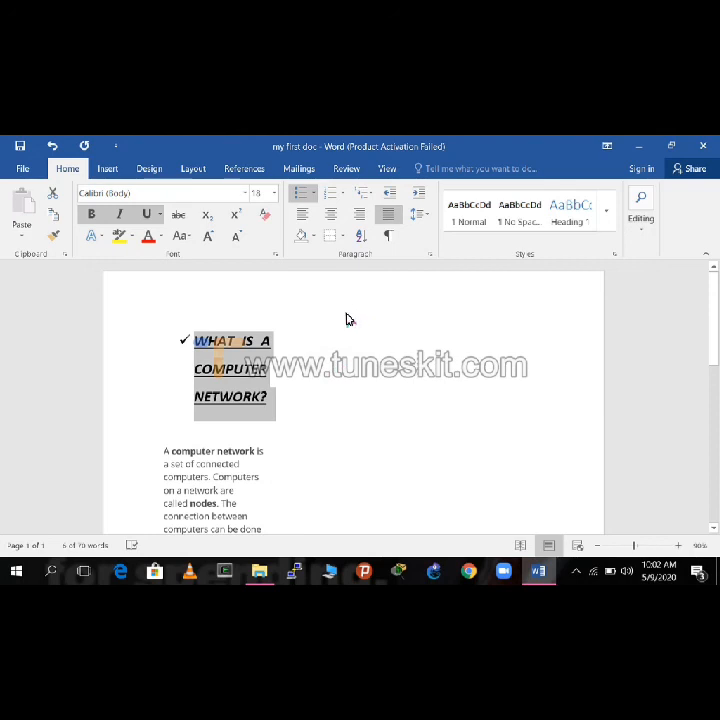
pyautogui.scroll(-3, 340, 329)
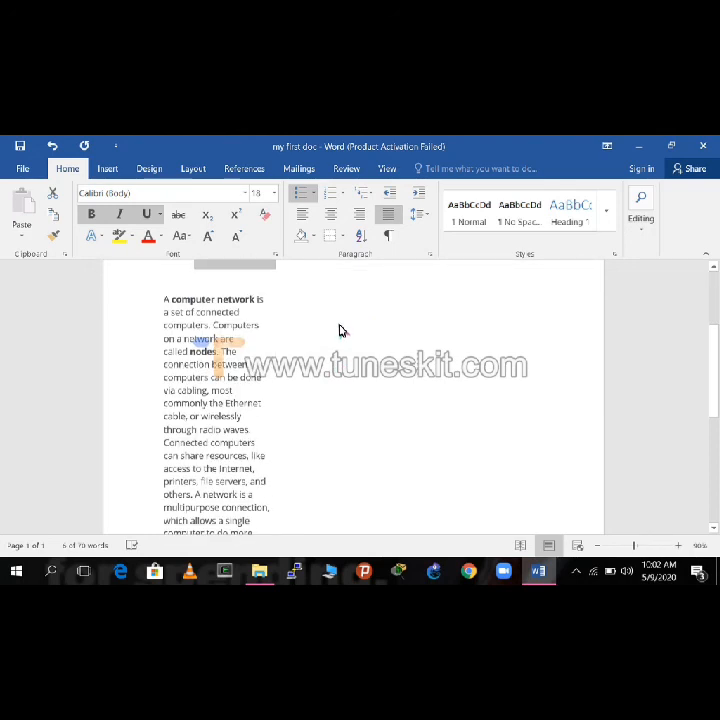